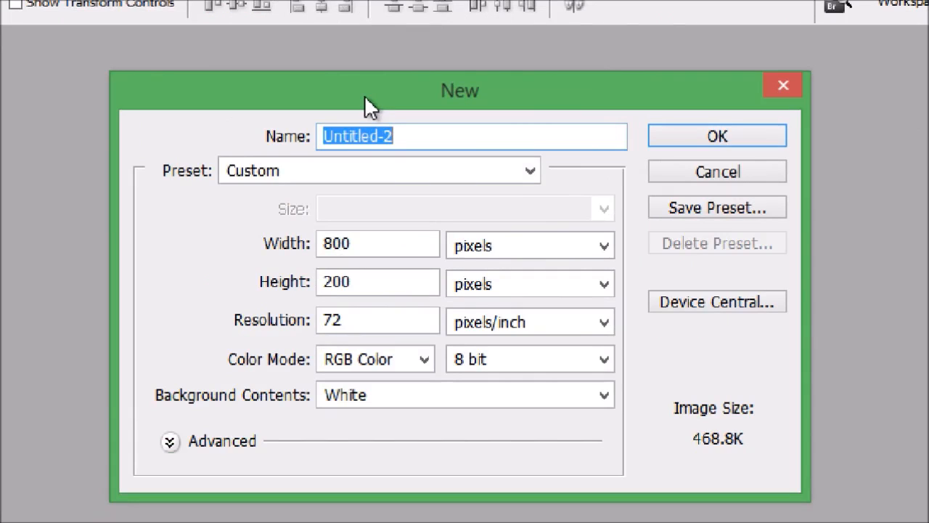
Step: Create Untitled-2 at 800 × 200 px, 72 ppi, RGB Color, with a White background
click(737, 138)
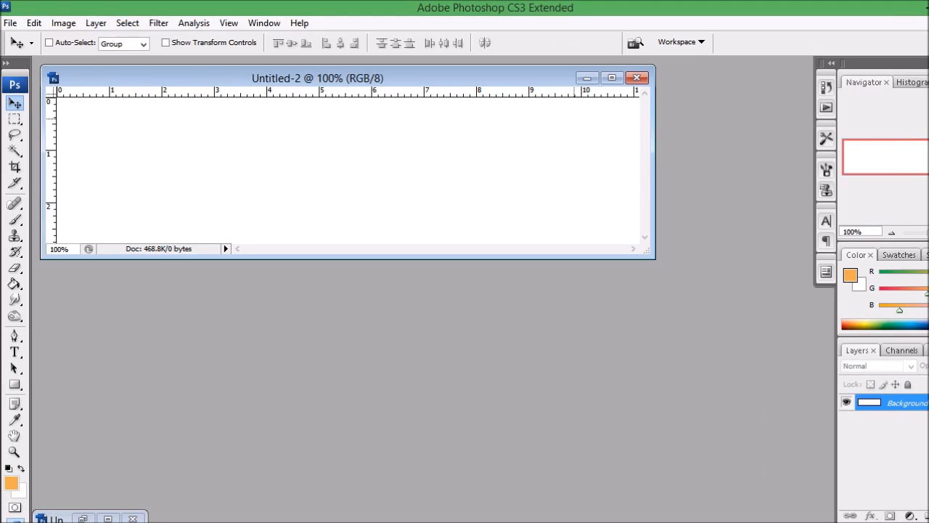
Step: Set the foreground colour to orange f2ab46
drag(354, 77, 383, 78)
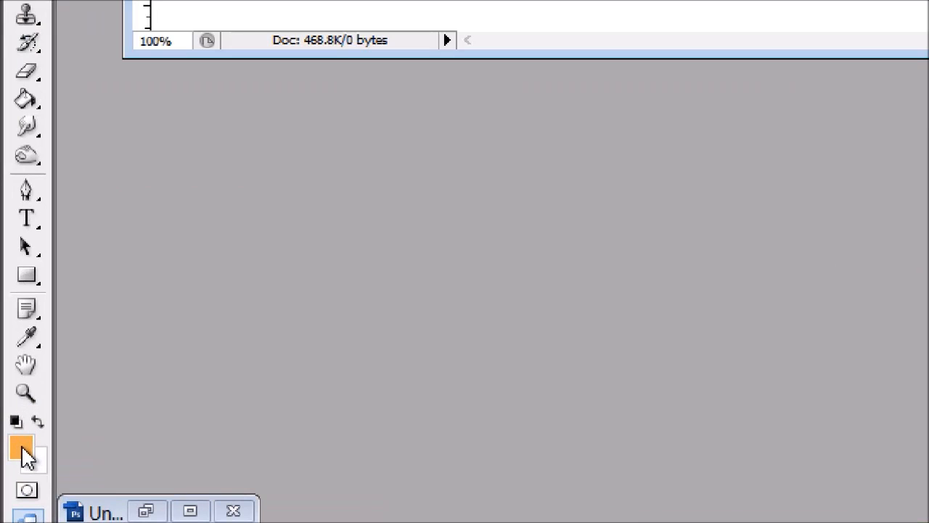
click(23, 448)
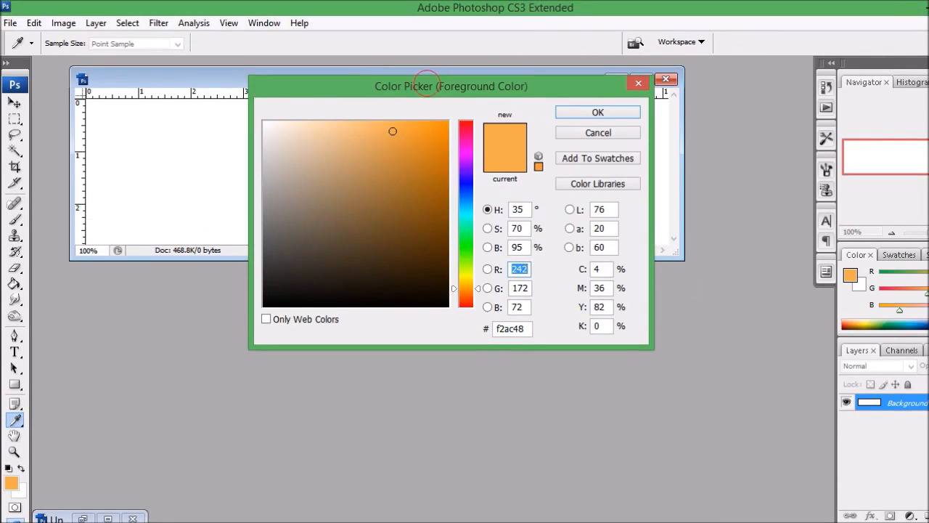
drag(426, 49, 452, 50)
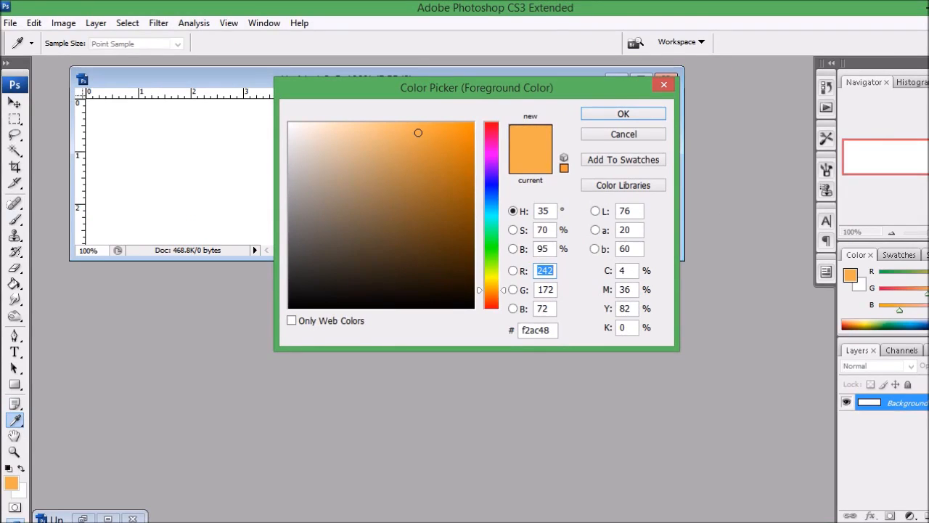
drag(418, 133, 420, 133)
click(602, 114)
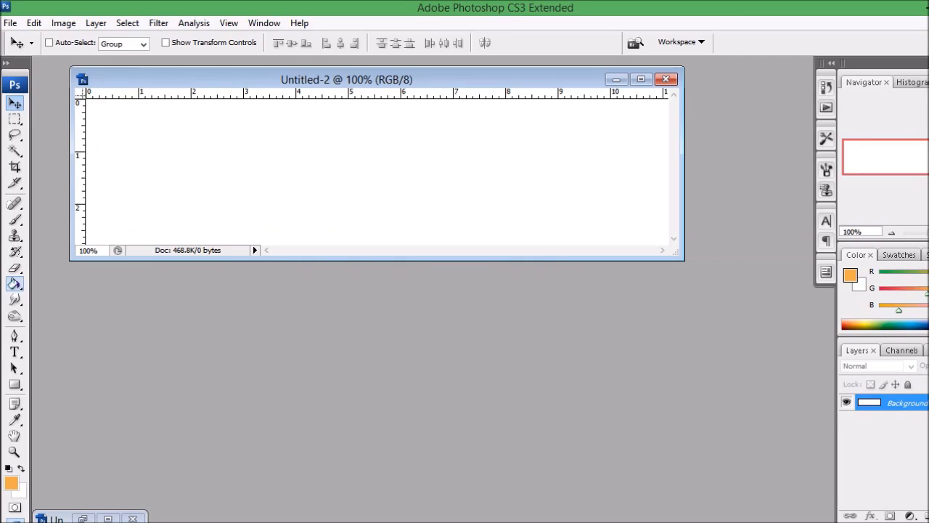
Step: Fill the white canvas with the orange using the Paint Bucket
click(26, 287)
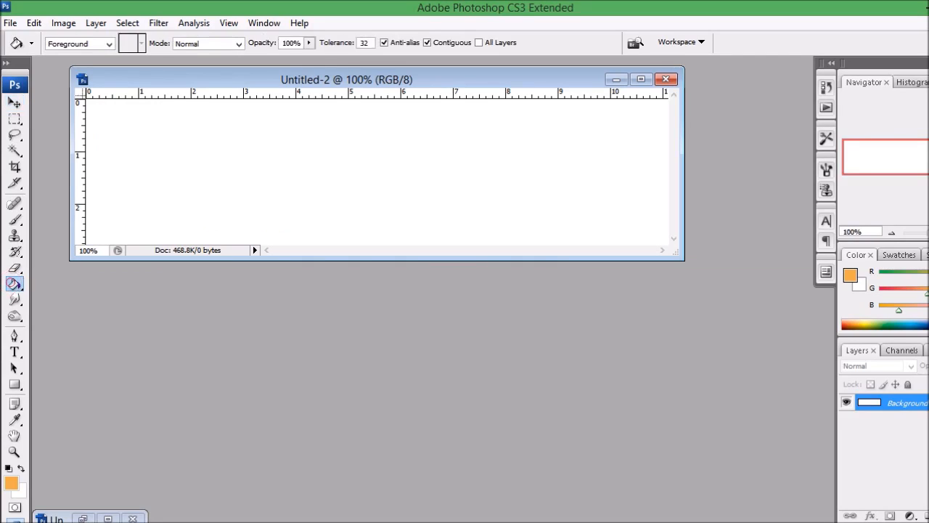
click(149, 176)
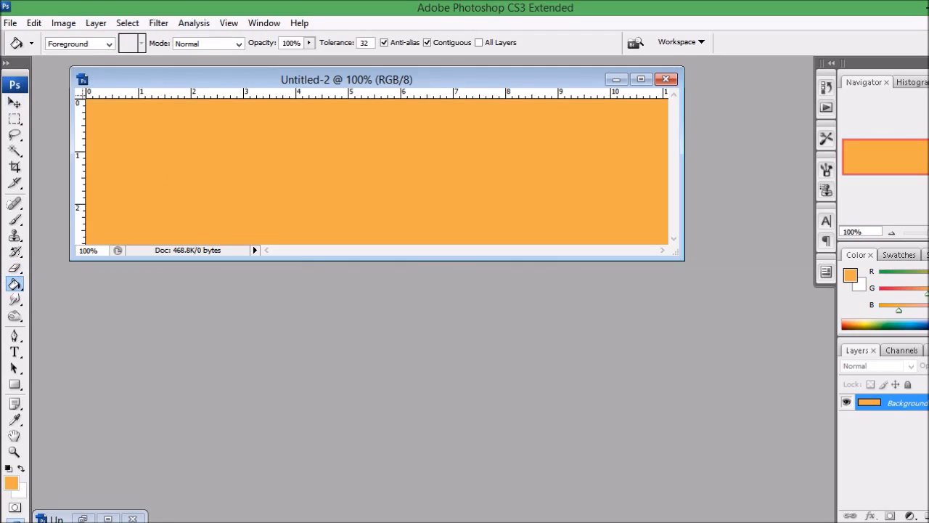
click(14, 102)
drag(208, 82, 263, 105)
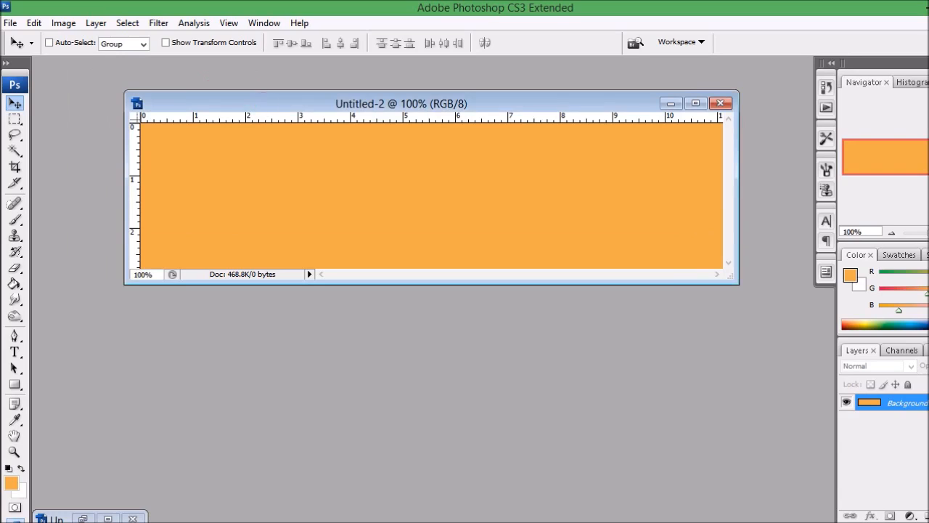
click(15, 351)
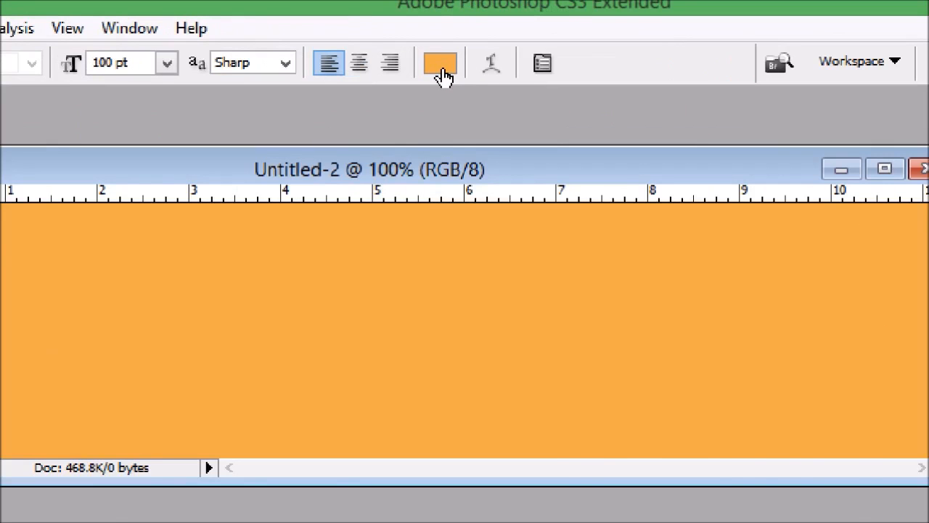
Step: Set the Type tool's text colour to the background orange, f2ab46
click(443, 73)
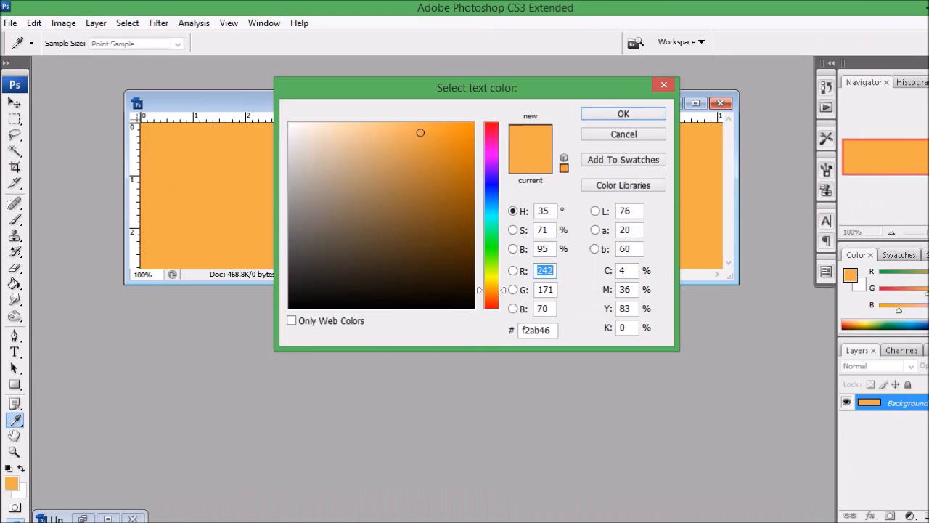
drag(448, 87, 494, 75)
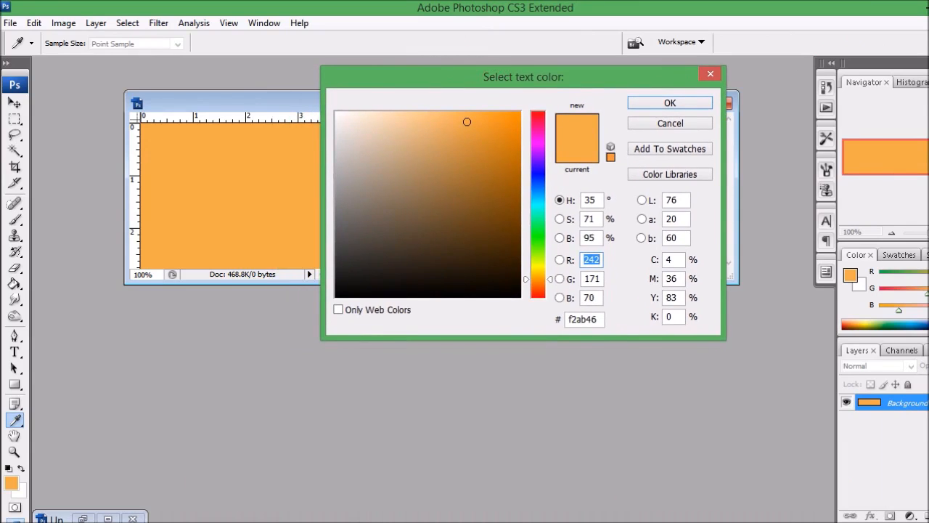
drag(494, 75, 498, 69)
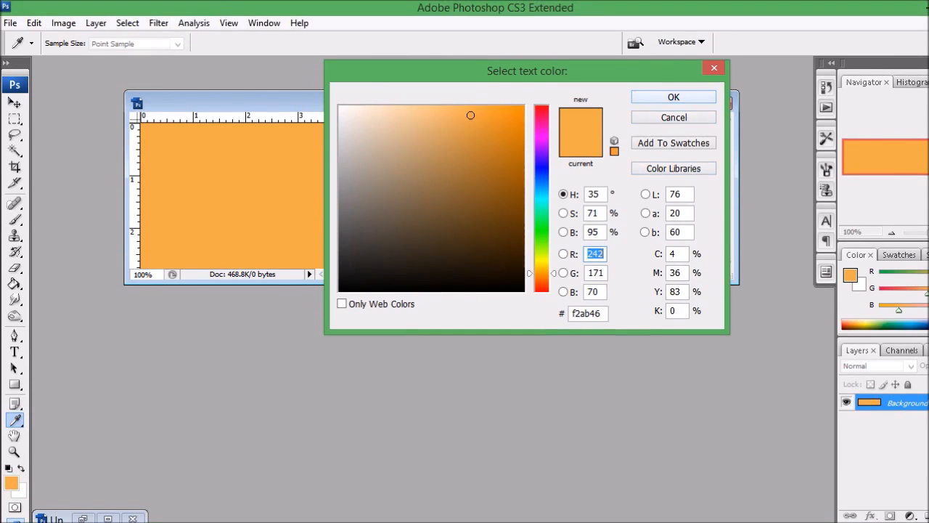
click(672, 63)
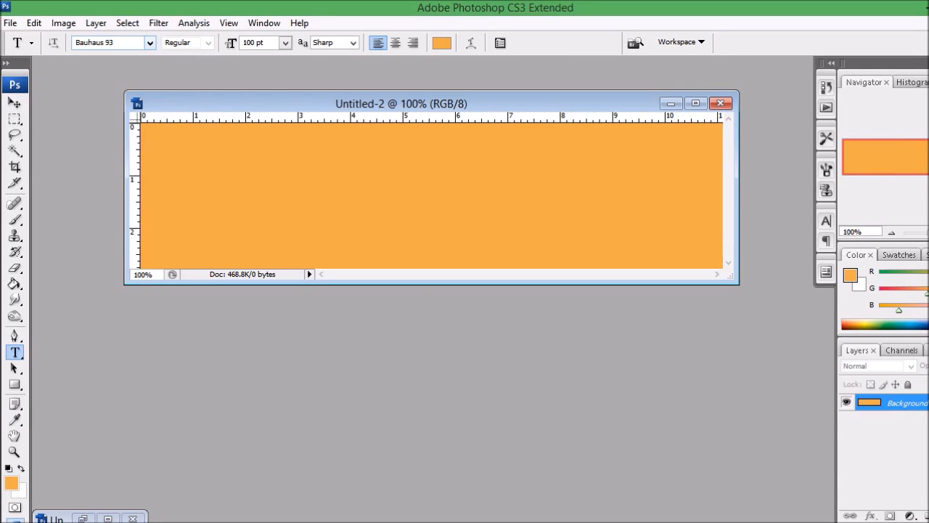
Step: Type CUT OUT in Bauhaus 93 on the banner's left side and commit it
click(149, 43)
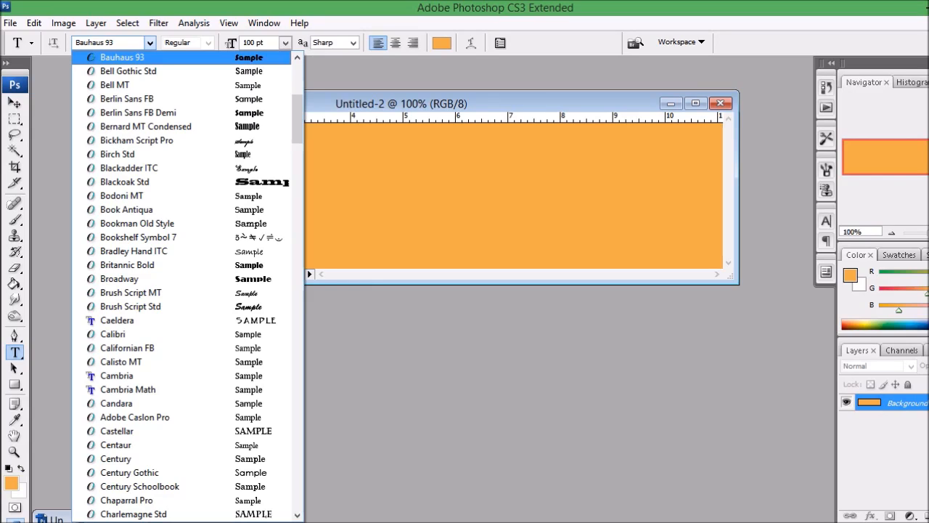
click(149, 57)
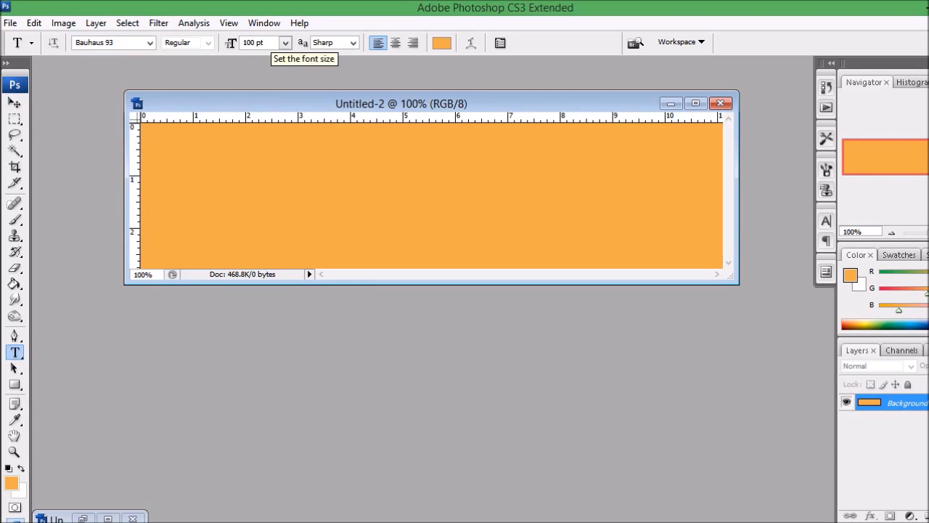
click(229, 214)
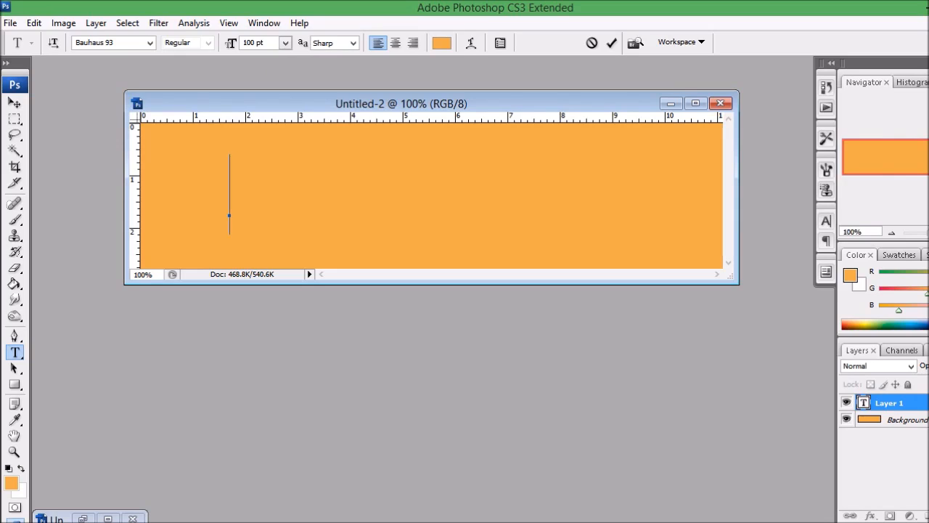
text(Man Man)
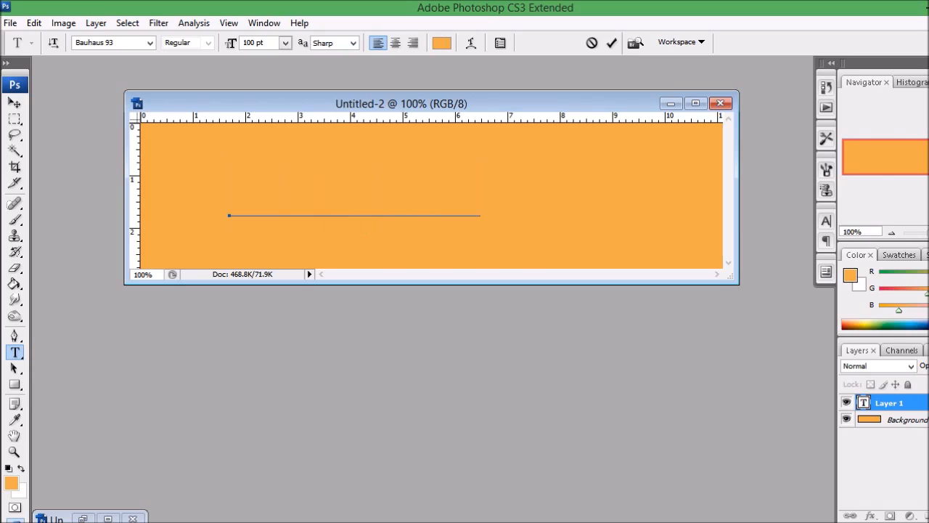
key(ctrl+Return)
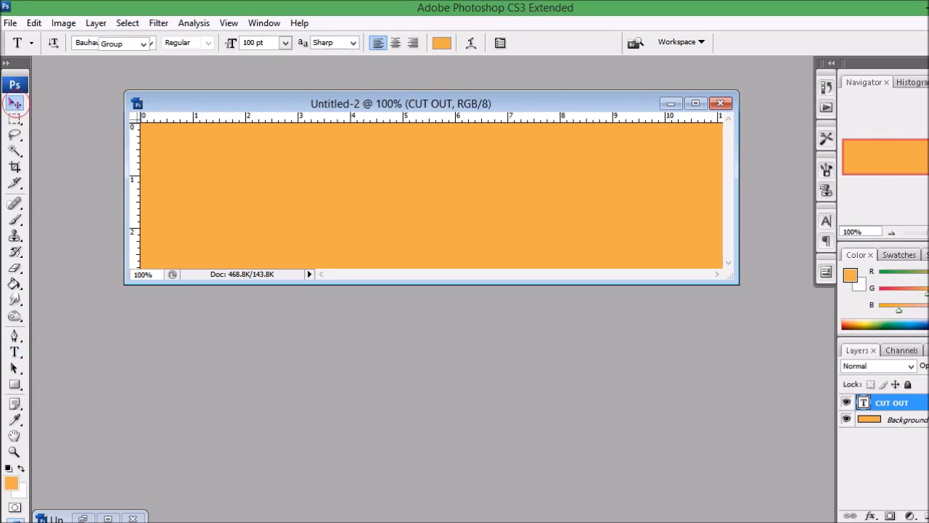
Step: Rasterize the CUT OUT type layer from its layer context menu
click(14, 103)
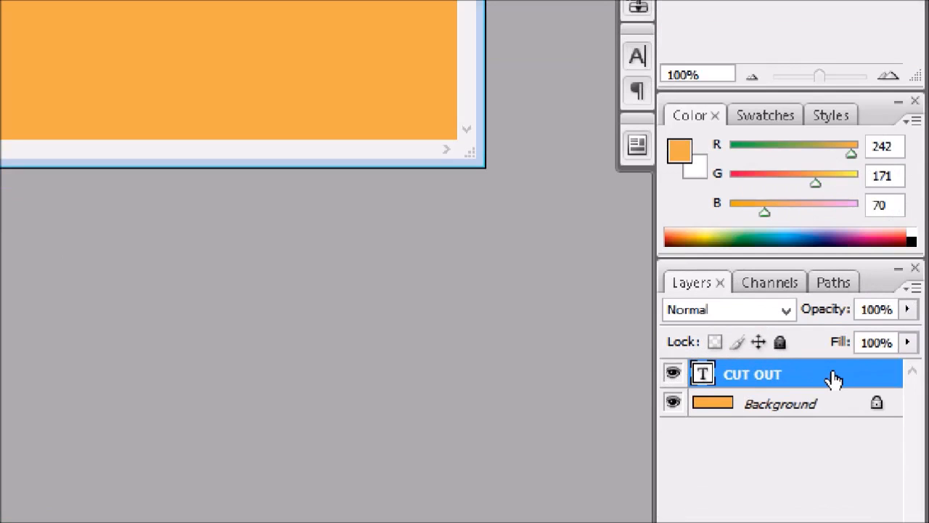
right_click(833, 378)
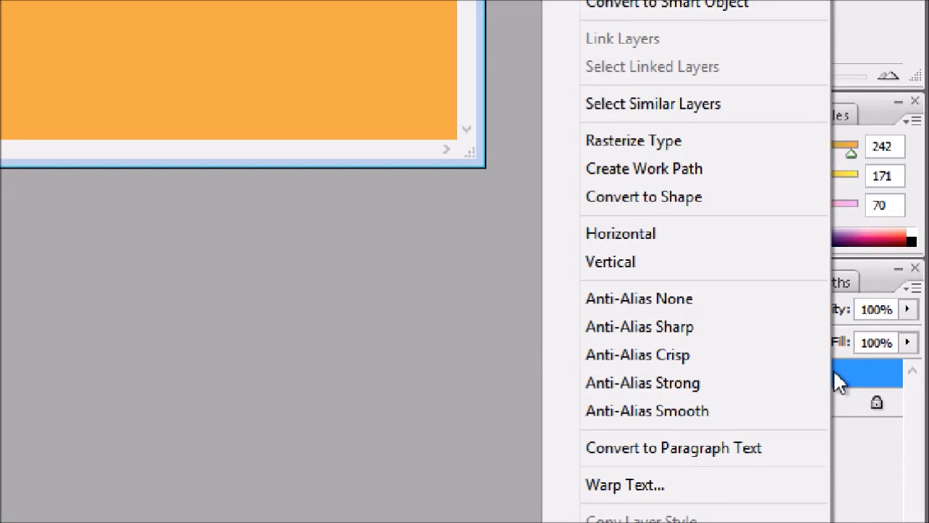
click(620, 140)
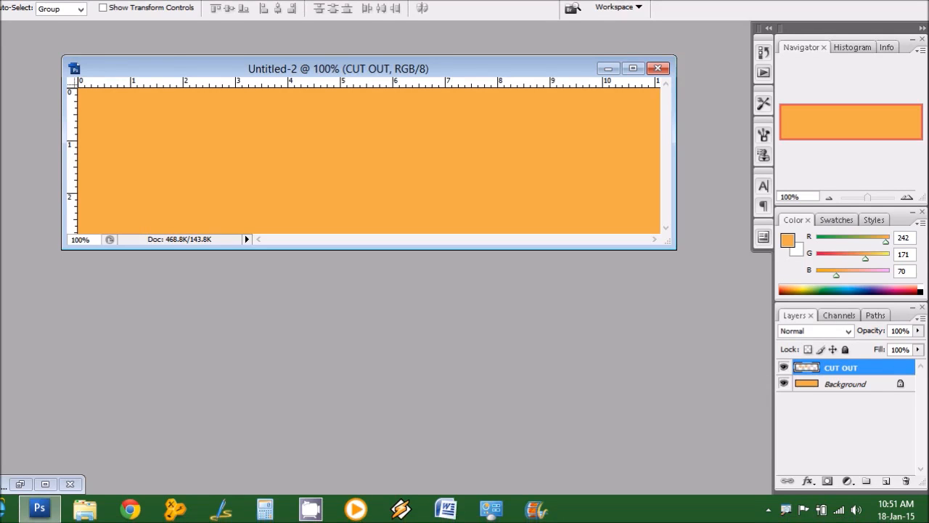
Step: Select the CUT OUT letter shapes and set their Brightness to -10
ctrl+click(807, 367)
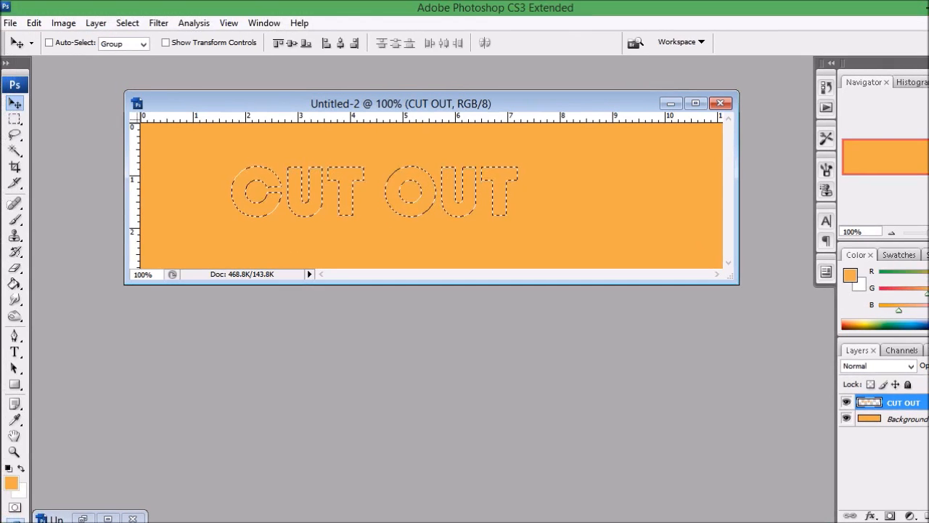
click(64, 23)
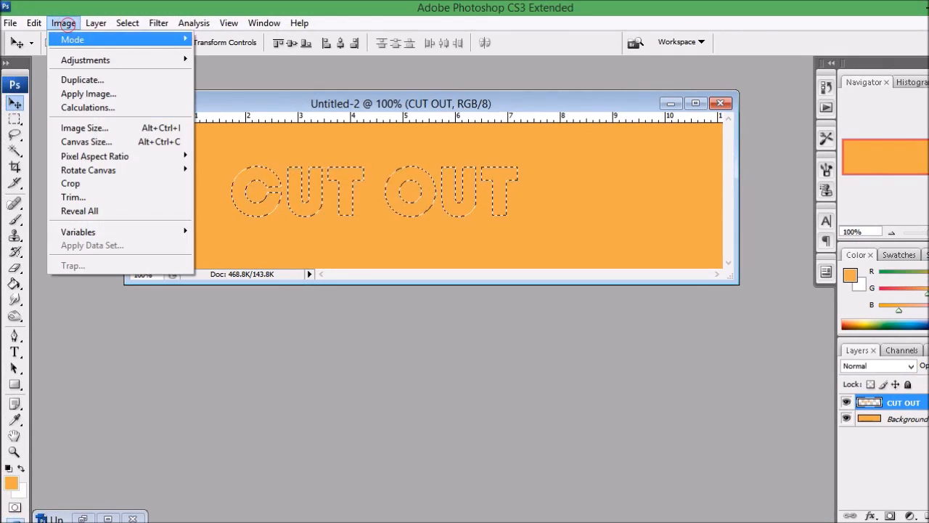
mouse_move(86, 60)
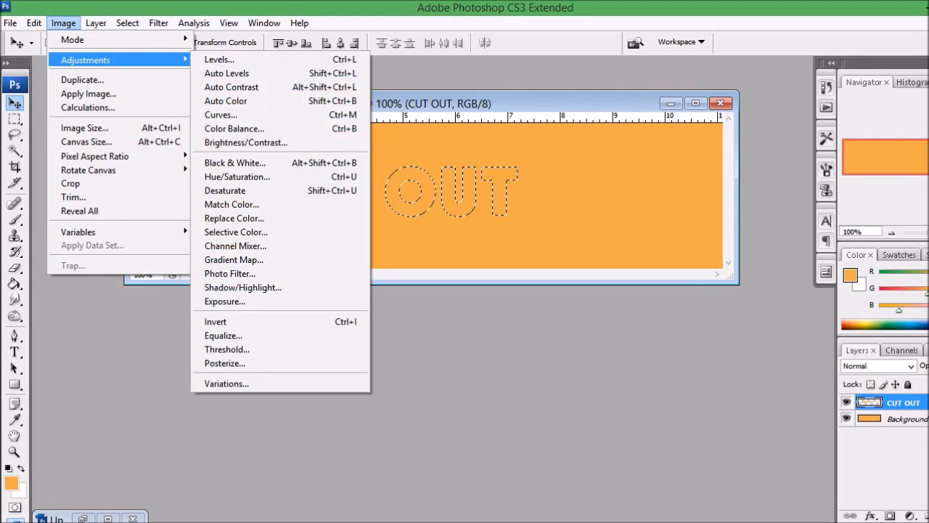
click(245, 142)
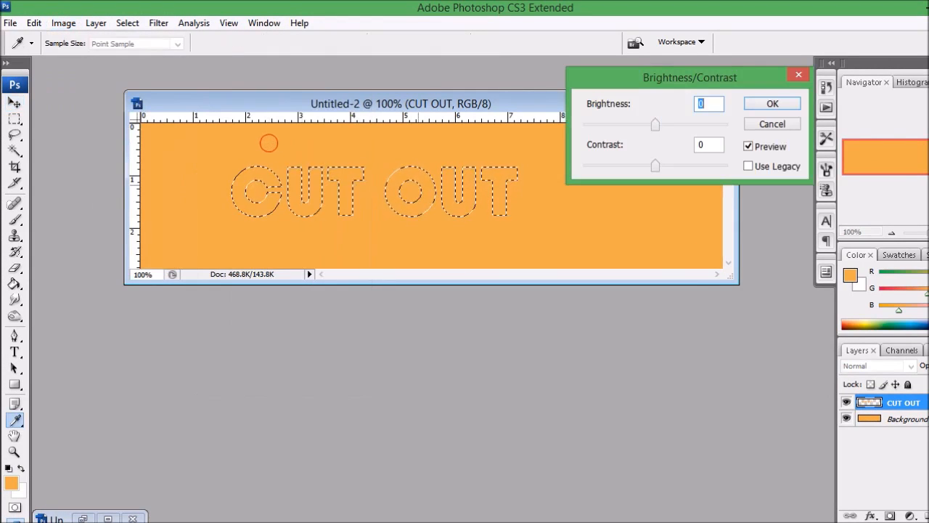
drag(656, 128, 651, 128)
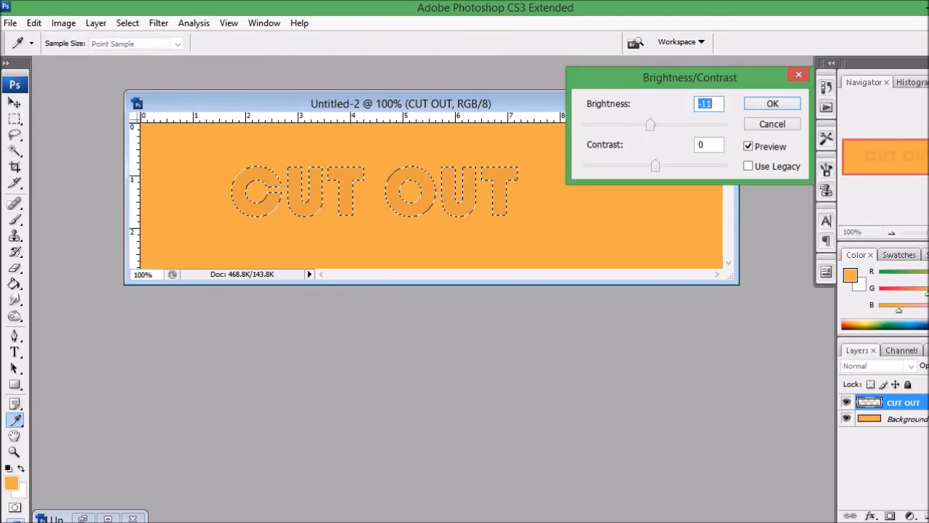
click(649, 130)
text(-10)
click(773, 104)
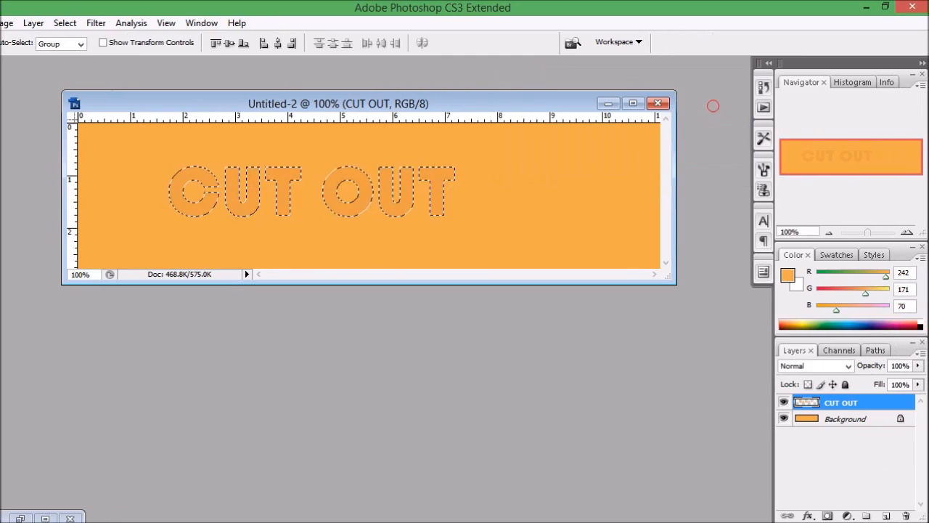
Step: Give CUT OUT an Inner Shadow: Multiply, 75%, 120°, distance 5, size 5
drag(340, 103, 347, 99)
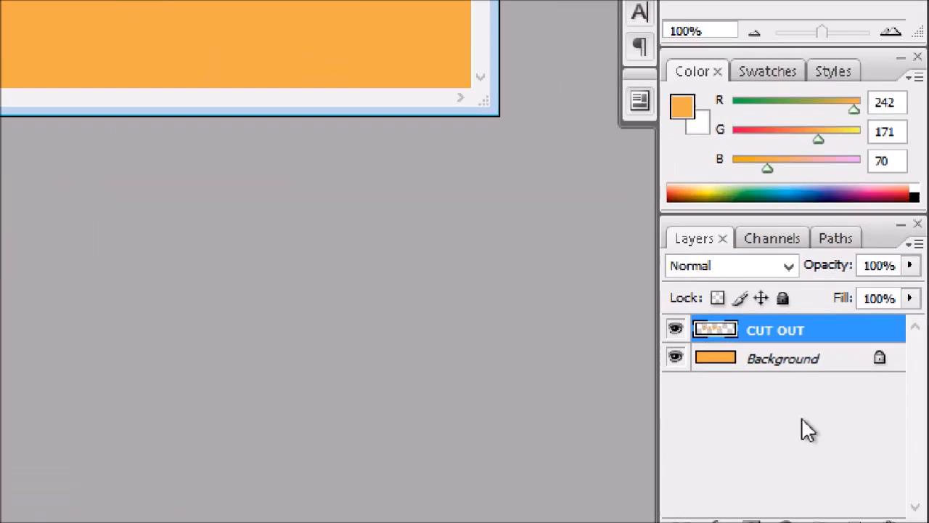
double_click(829, 331)
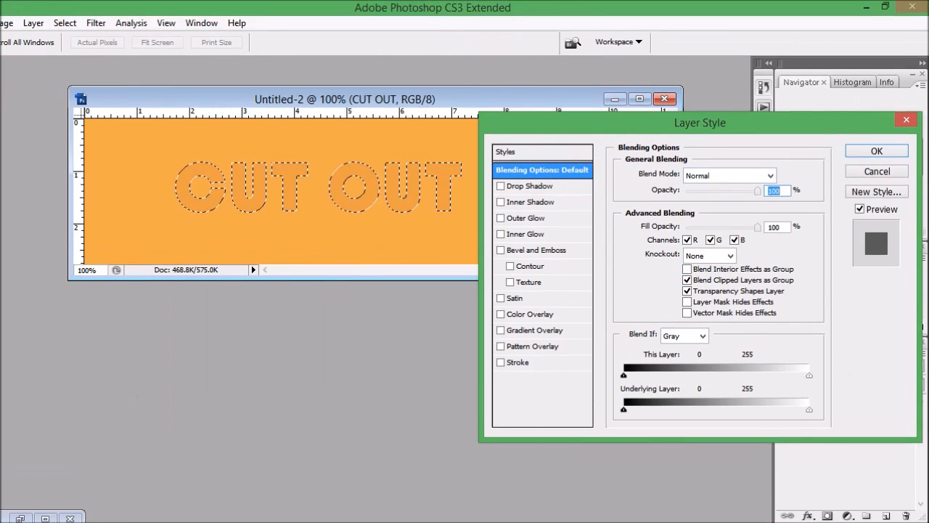
drag(699, 122, 706, 109)
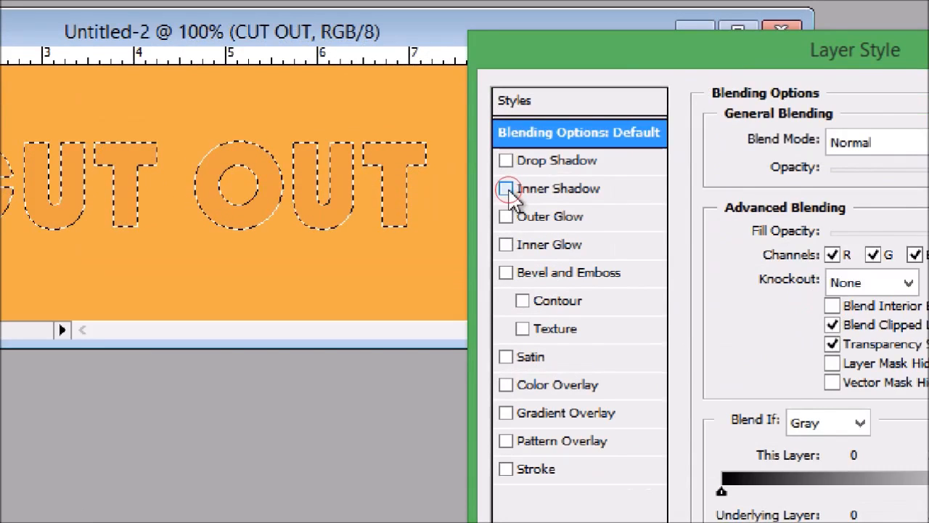
click(507, 189)
click(553, 190)
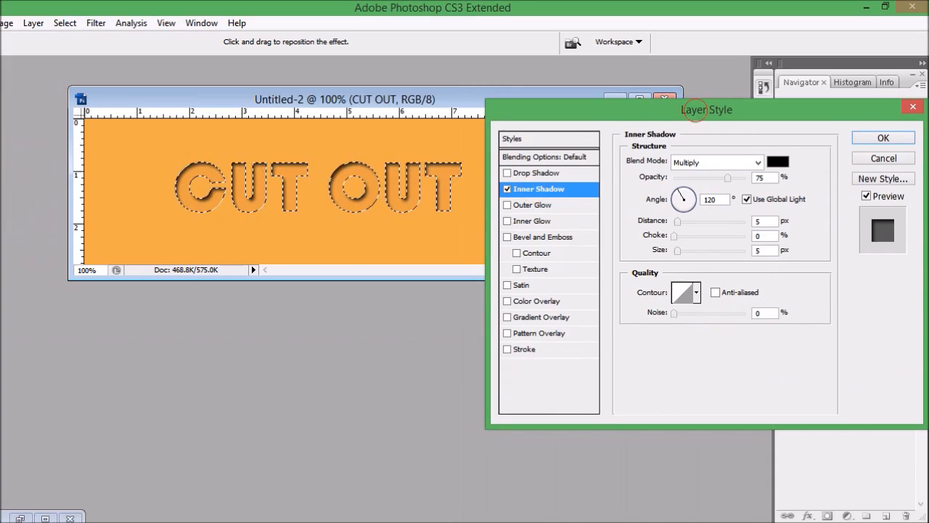
drag(695, 110, 686, 101)
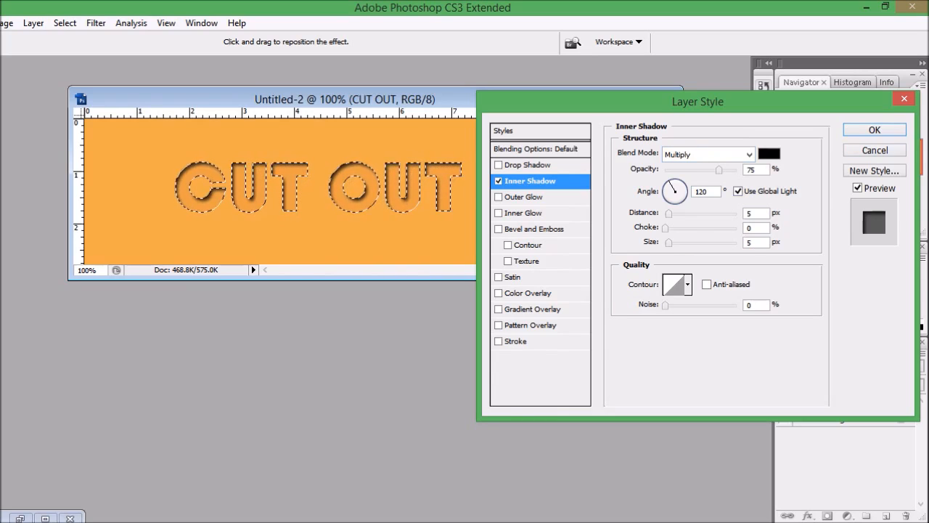
click(872, 129)
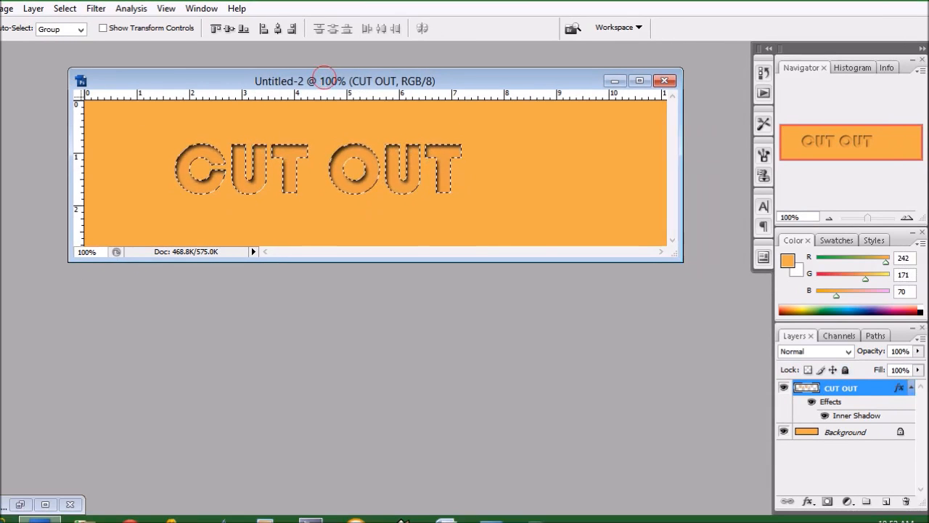
Step: Collapse CUT OUT's effects list and add an empty Layer 1 below it
click(911, 388)
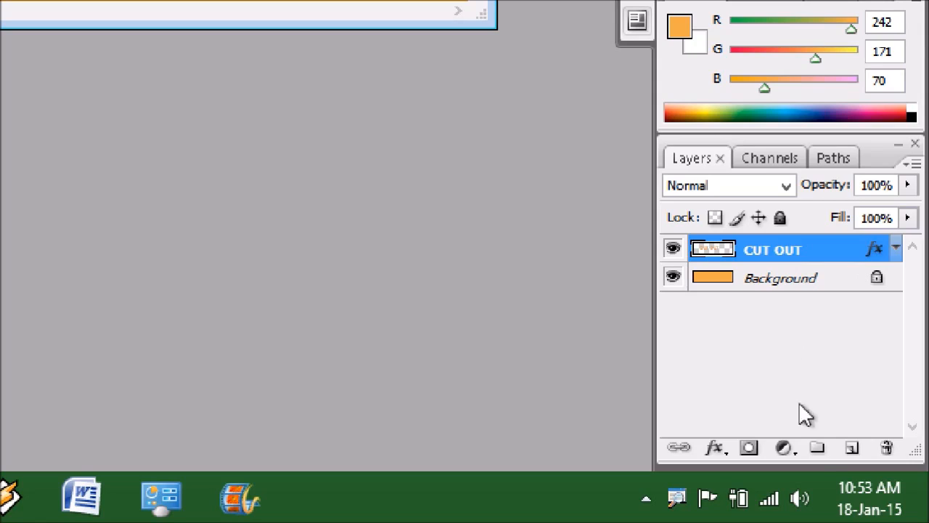
click(851, 448)
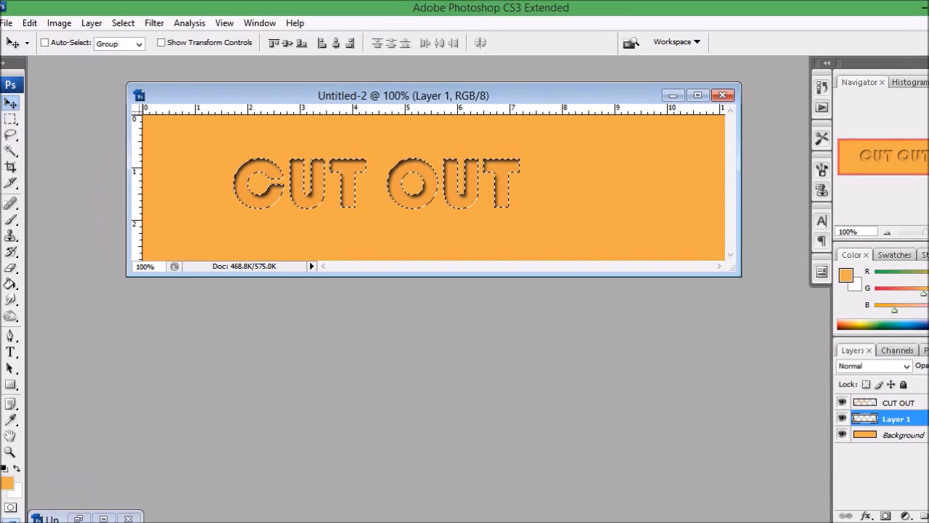
Step: Fill the letter selection on Layer 1 with White, Normal mode, 100% opacity
click(35, 22)
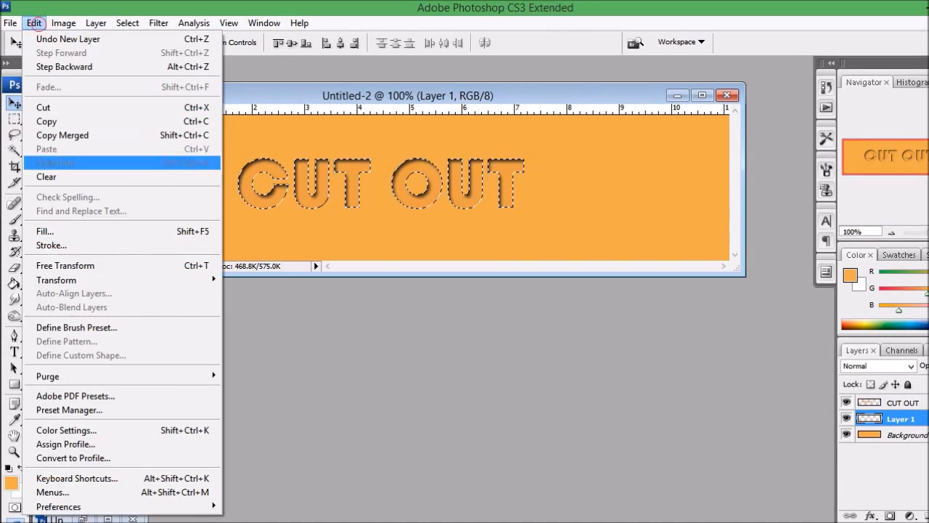
click(43, 230)
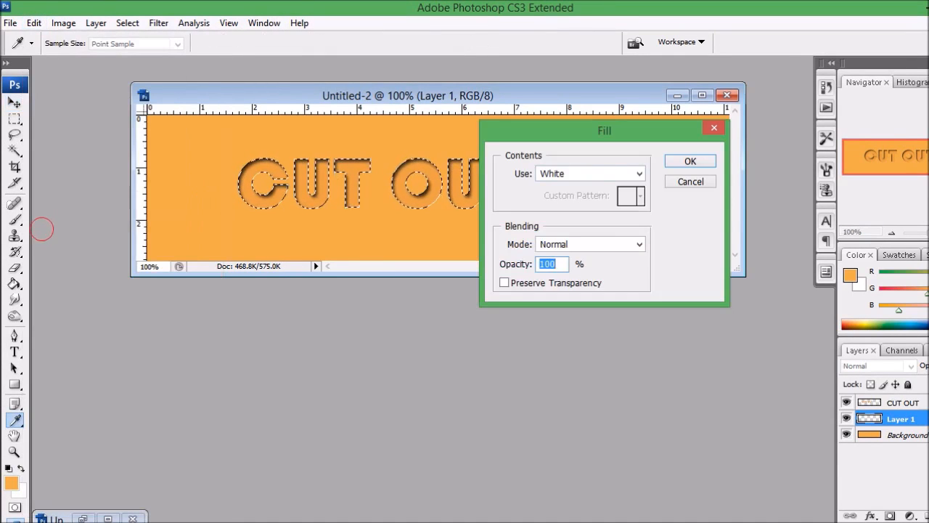
click(639, 172)
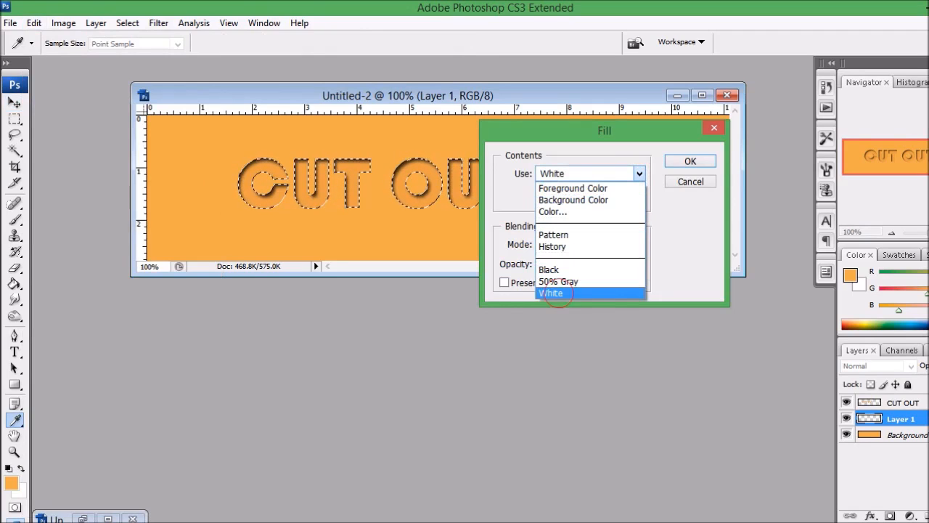
click(557, 293)
click(689, 161)
key(v)
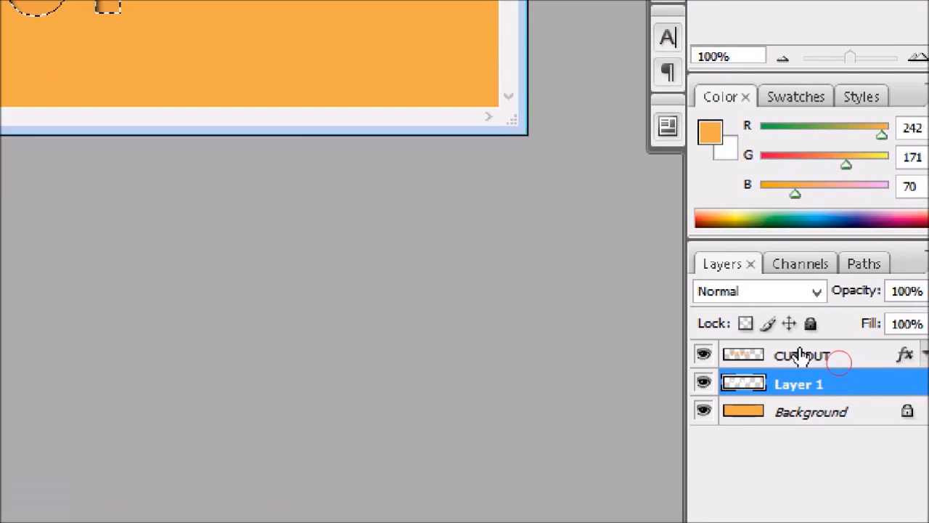
Step: Hide the CUT OUT layer to reveal the white letters, then deselect with Ctrl+D
click(800, 355)
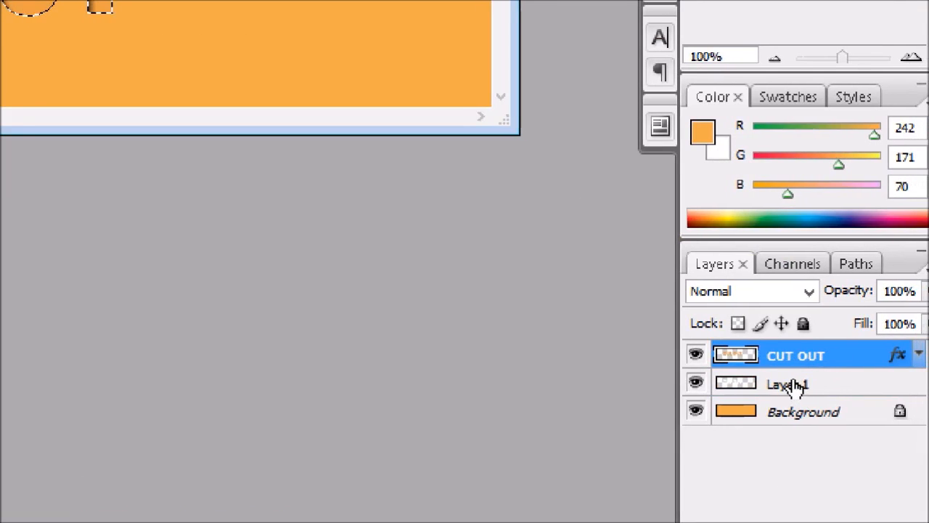
click(696, 356)
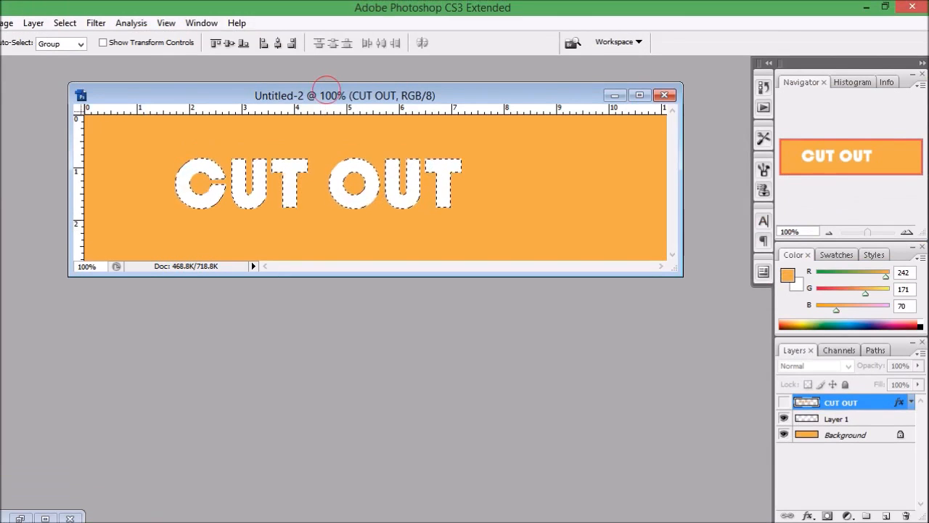
drag(326, 89, 330, 89)
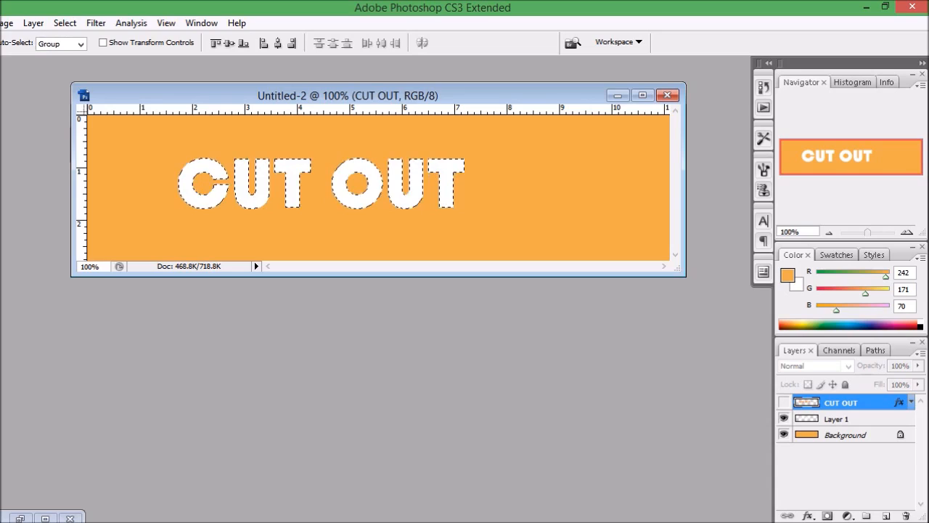
key(ctrl+d)
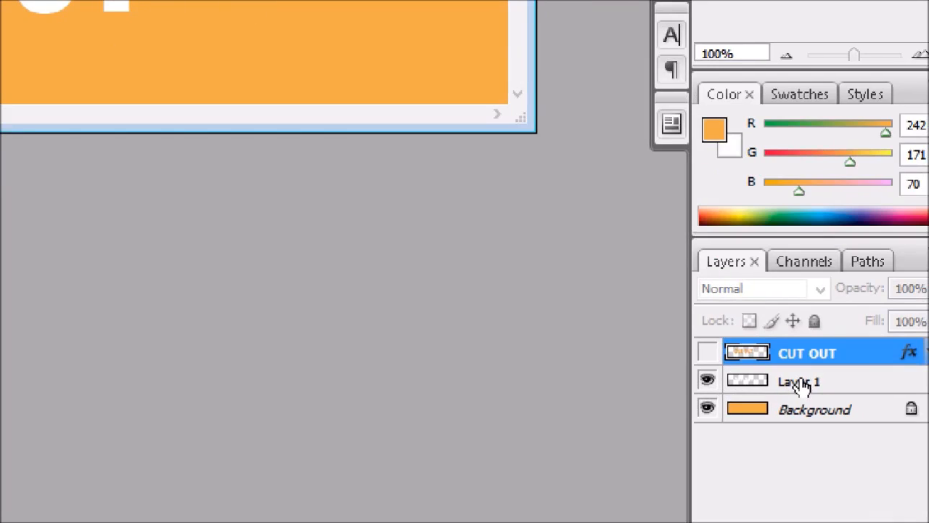
Step: Rename Layer 1, which holds the white CUT OUT letters, to 'white'
click(802, 383)
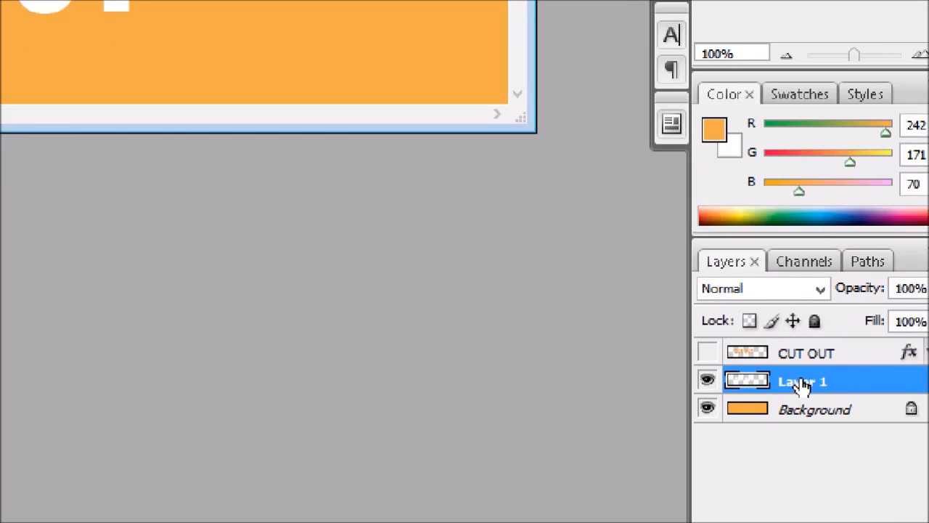
double_click(801, 382)
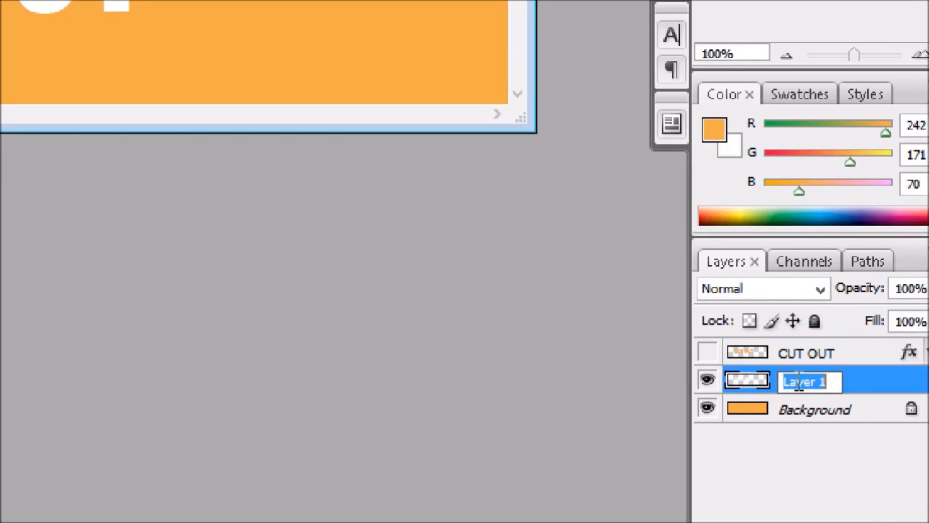
text(wh)
key(Return)
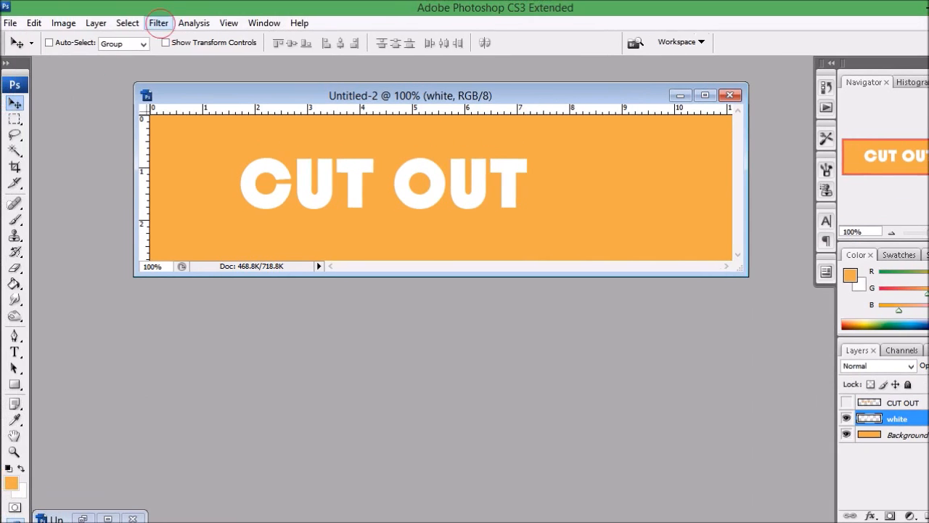
Step: Apply a Gaussian Blur with a 2-pixel radius to the white layer
click(158, 23)
mouse_move(167, 170)
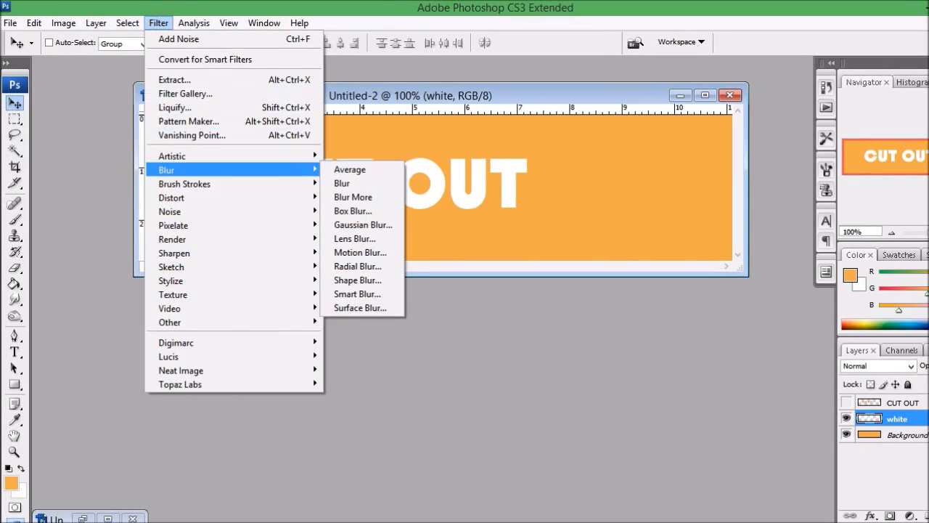
click(375, 224)
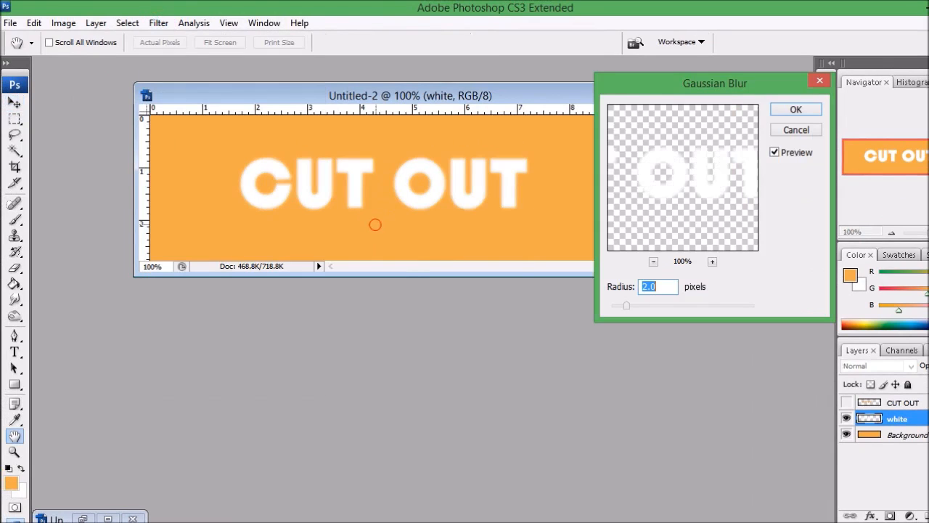
drag(668, 83, 664, 74)
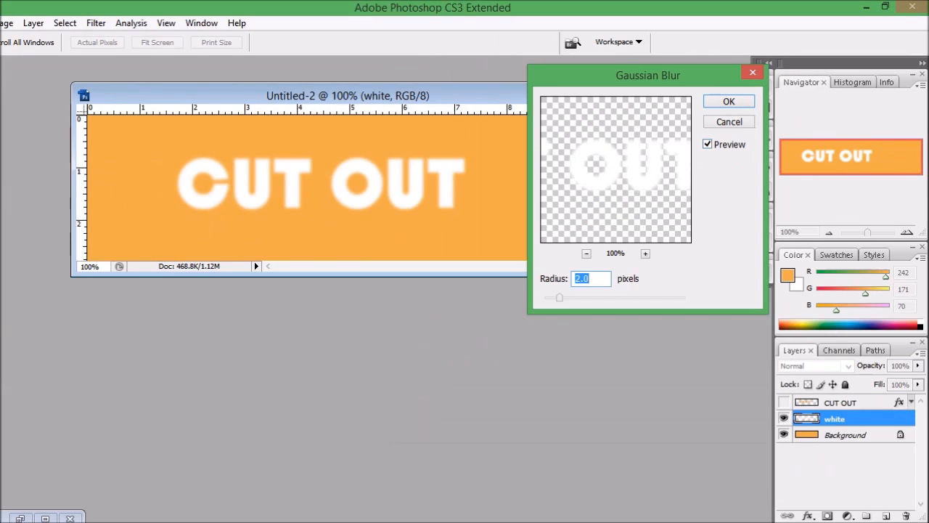
mouse_move(558, 297)
mouse_down()
mouse_move(545, 297)
mouse_move(556, 297)
mouse_up()
text(2)
click(728, 102)
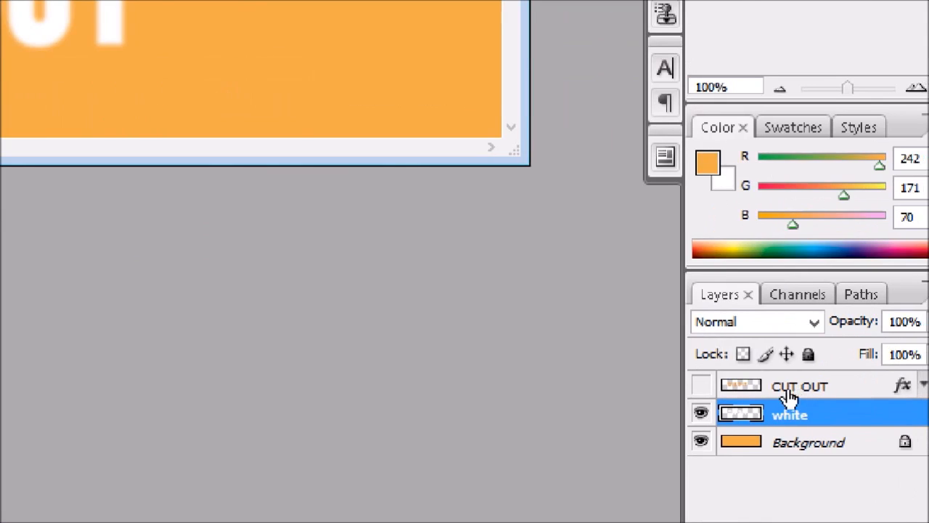
Step: Turn the CUT OUT layer's visibility back on, then select the white layer
click(783, 386)
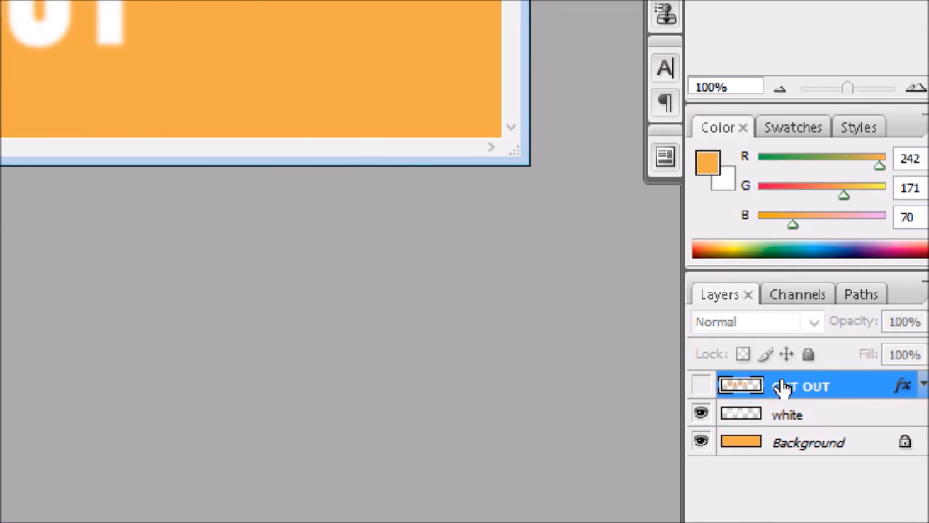
click(701, 386)
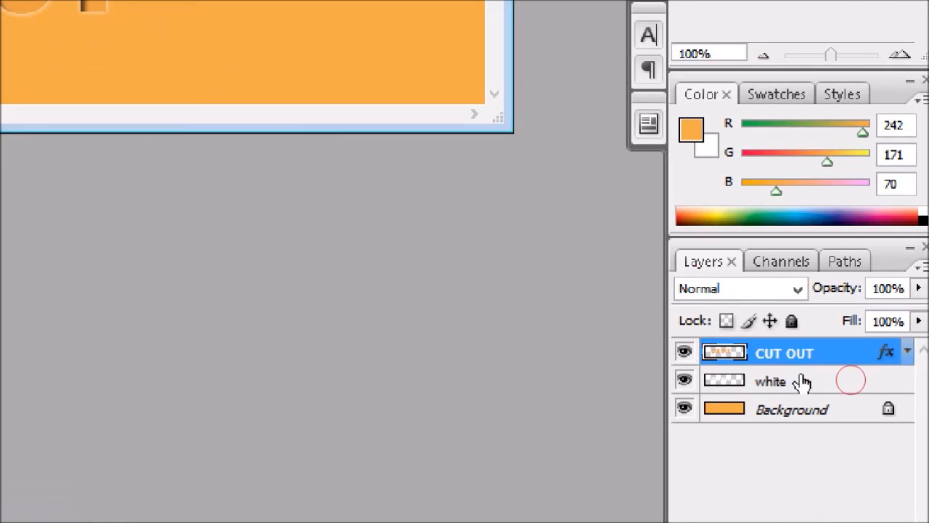
click(849, 383)
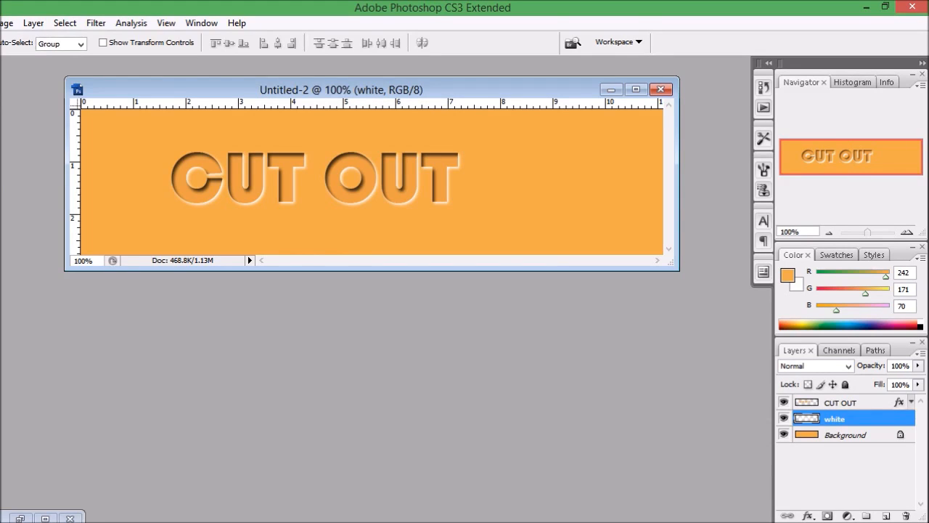
Step: Duplicate the locked Background layer with Ctrl+J to create 'Background copy'
mouse_move(307, 88)
mouse_down()
mouse_move(314, 90)
mouse_move(305, 89)
mouse_up()
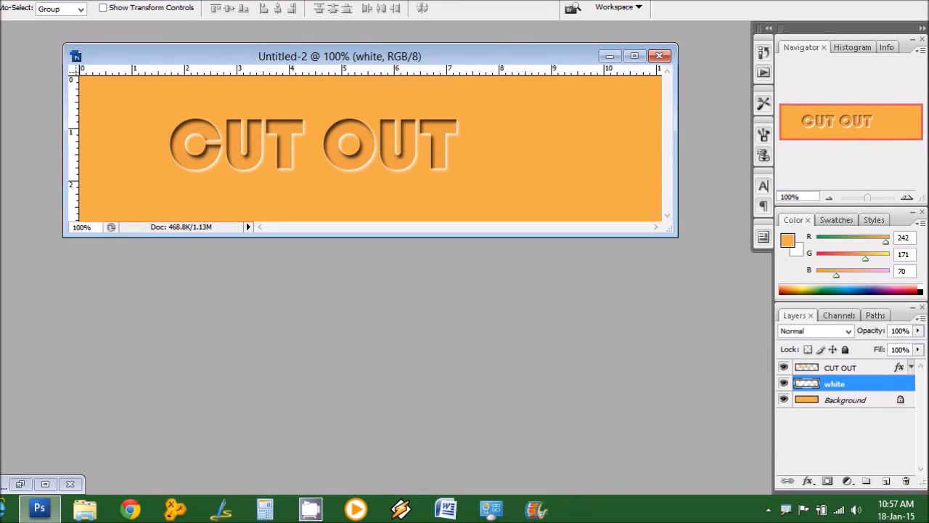
click(851, 400)
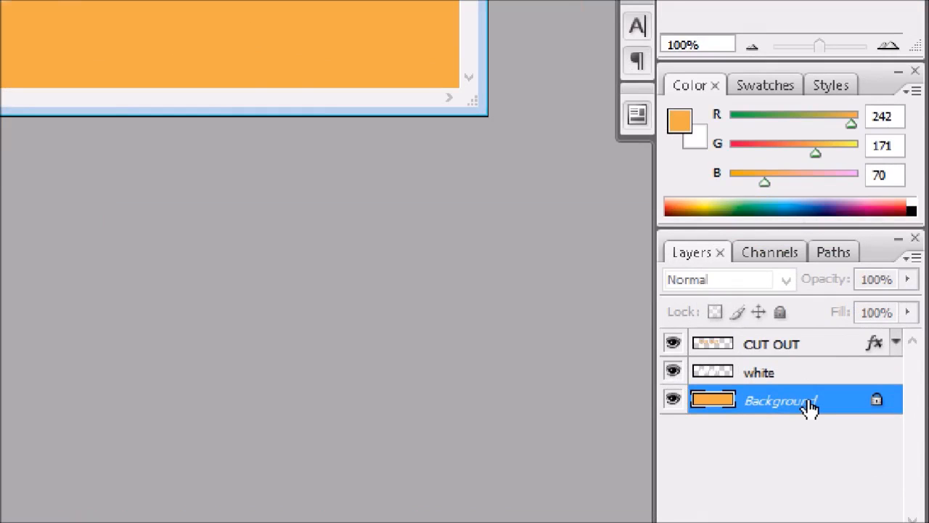
drag(810, 408, 809, 400)
key(ctrl+j)
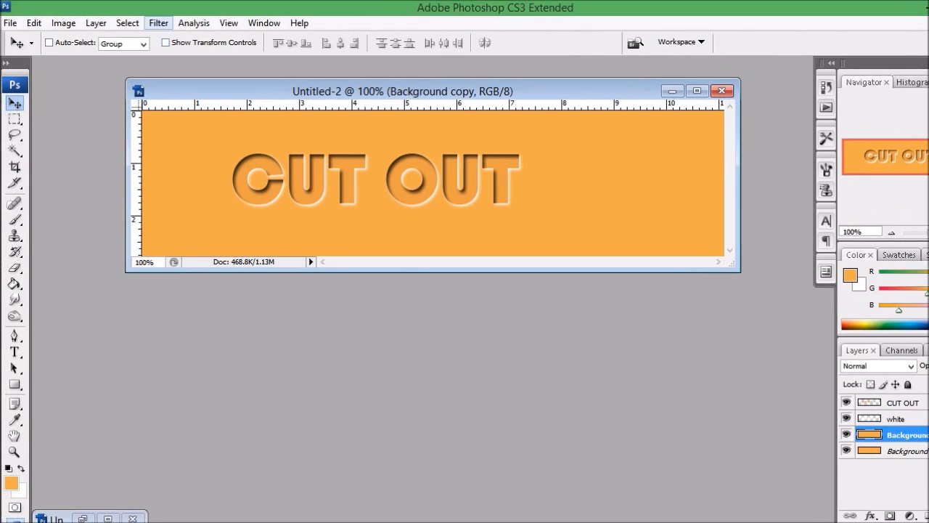
Step: Add Noise at 8%, uniform and monochromatic, to the Background copy layer
click(159, 23)
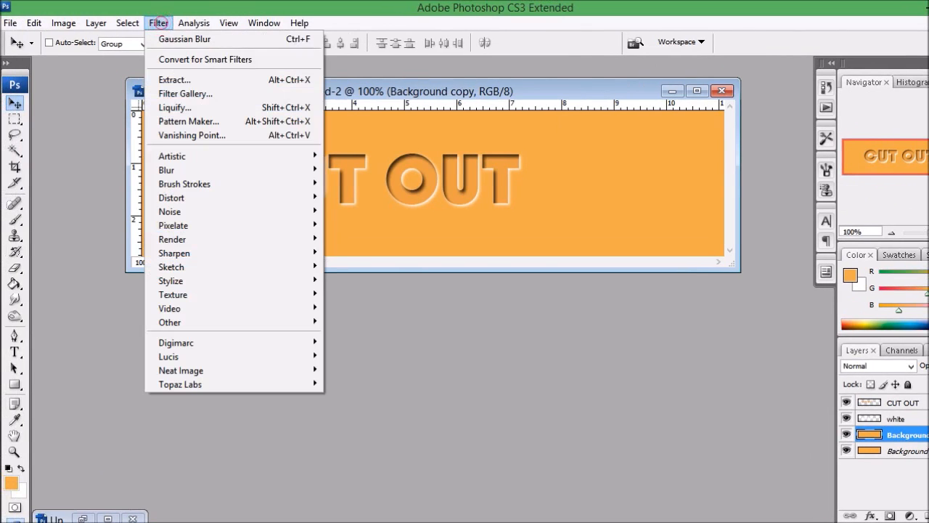
mouse_move(170, 212)
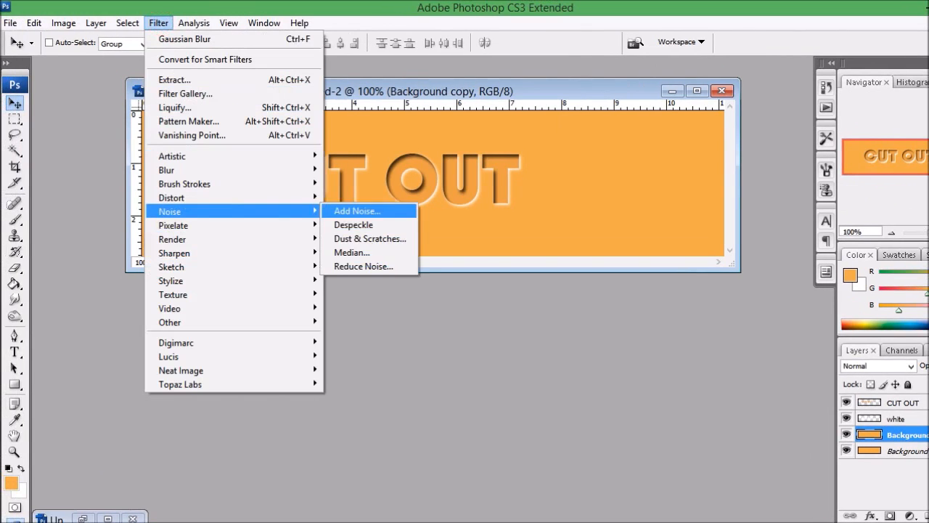
click(339, 211)
drag(624, 68, 636, 63)
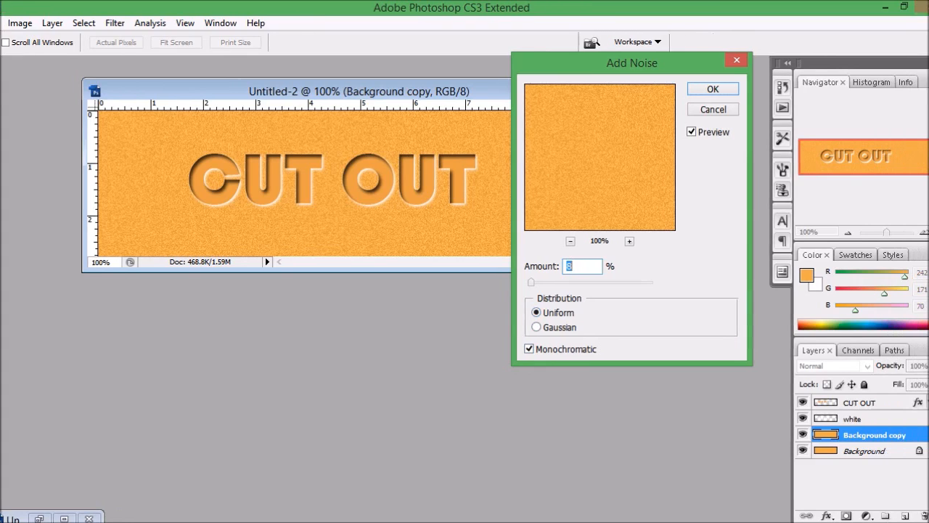
drag(531, 283, 542, 283)
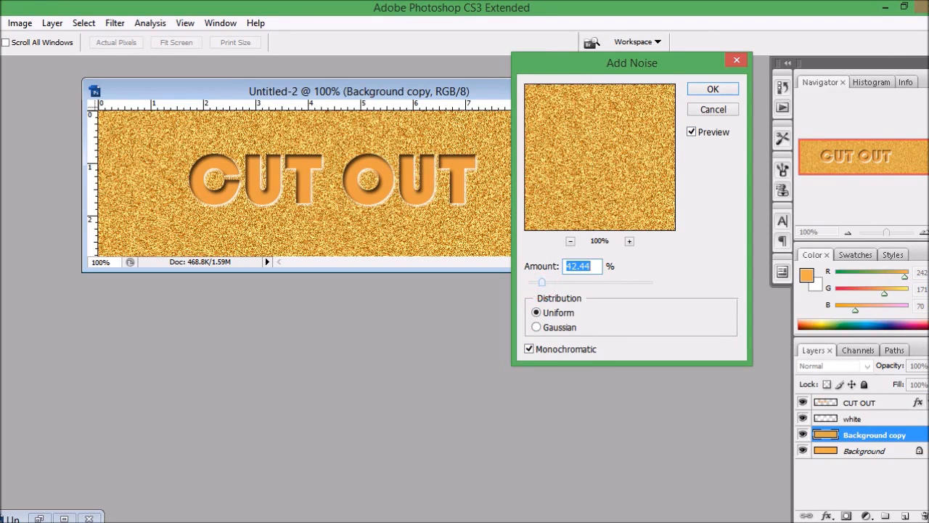
drag(541, 283, 530, 283)
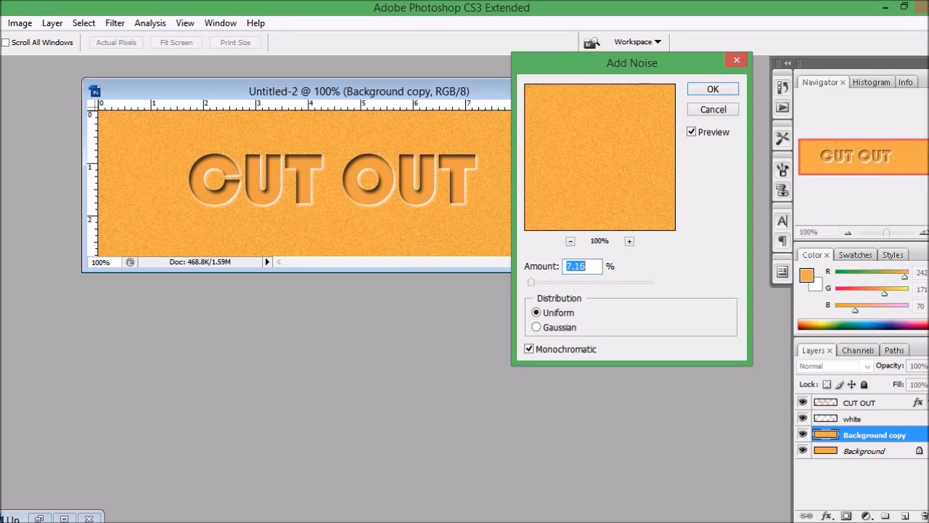
text(8)
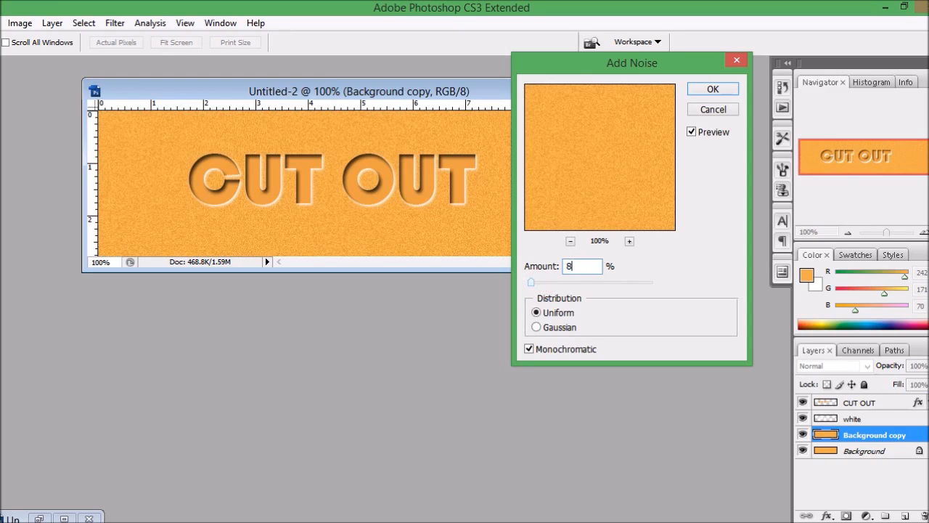
click(716, 88)
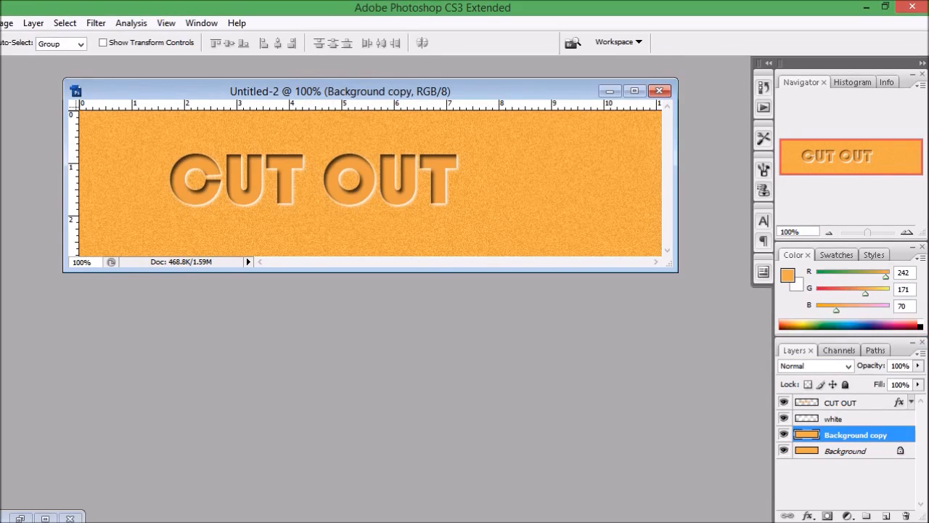
click(181, 63)
Step: Apply the same 8% Add Noise filter to the CUT OUT layer
drag(336, 87, 336, 83)
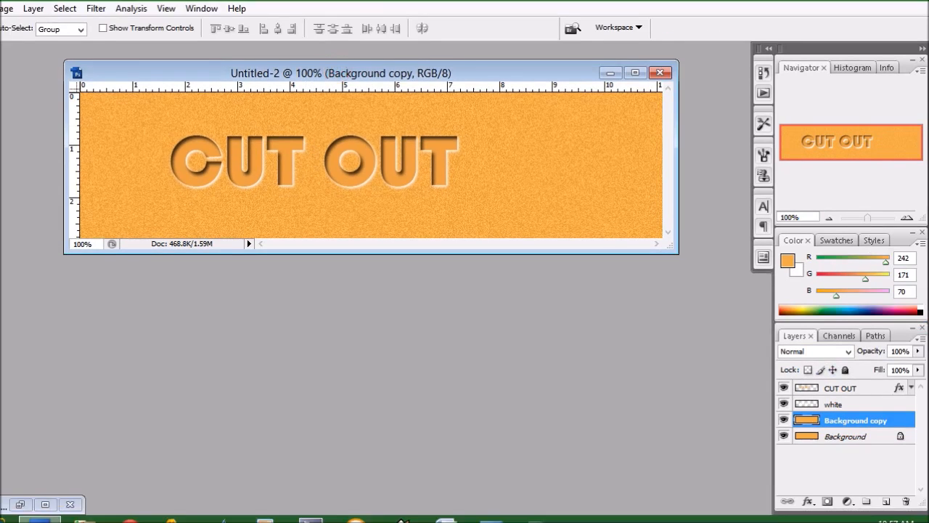
click(849, 386)
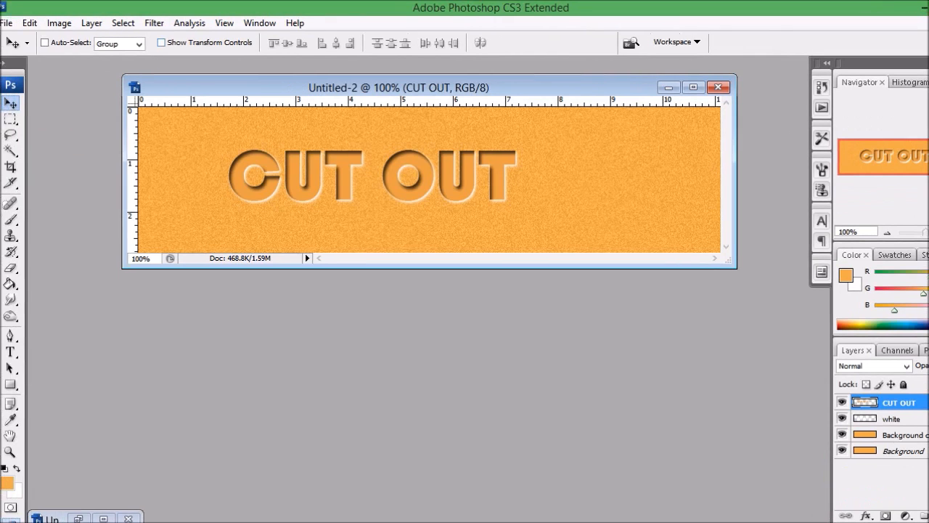
click(158, 23)
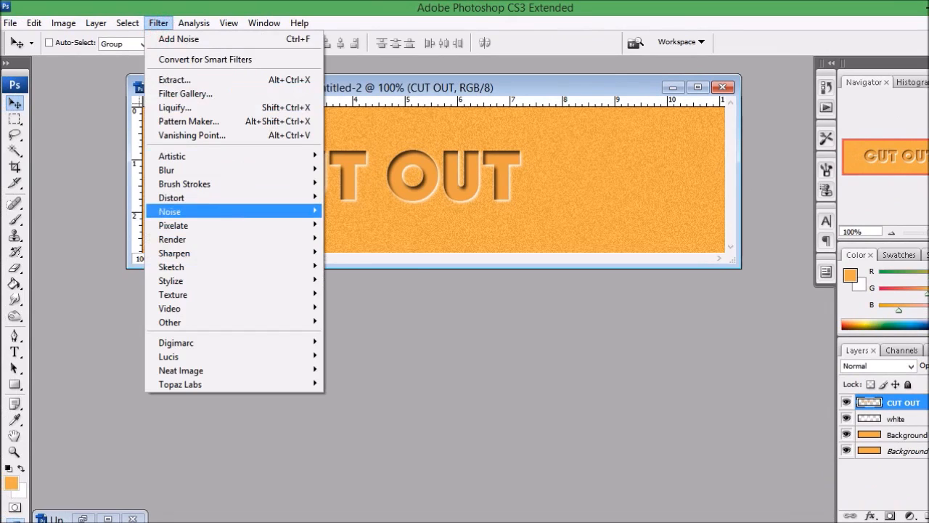
mouse_move(240, 211)
click(357, 211)
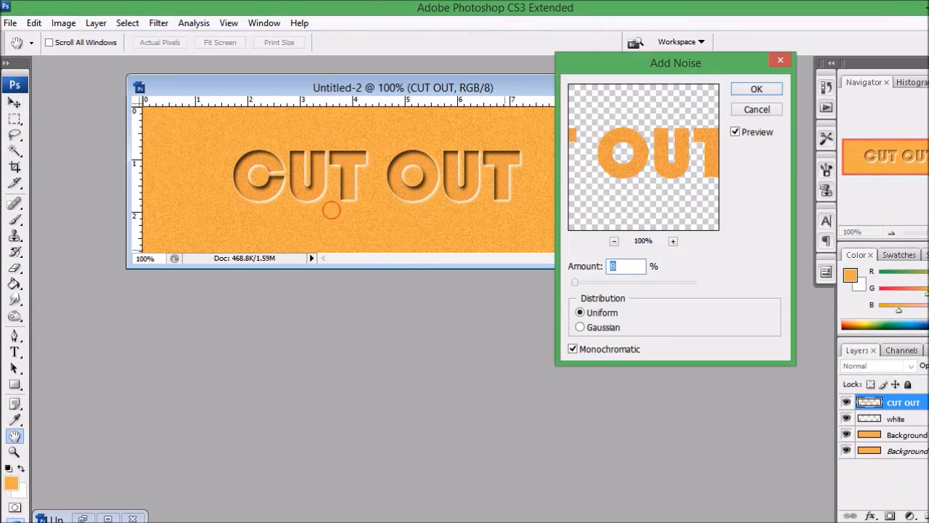
drag(660, 66, 667, 64)
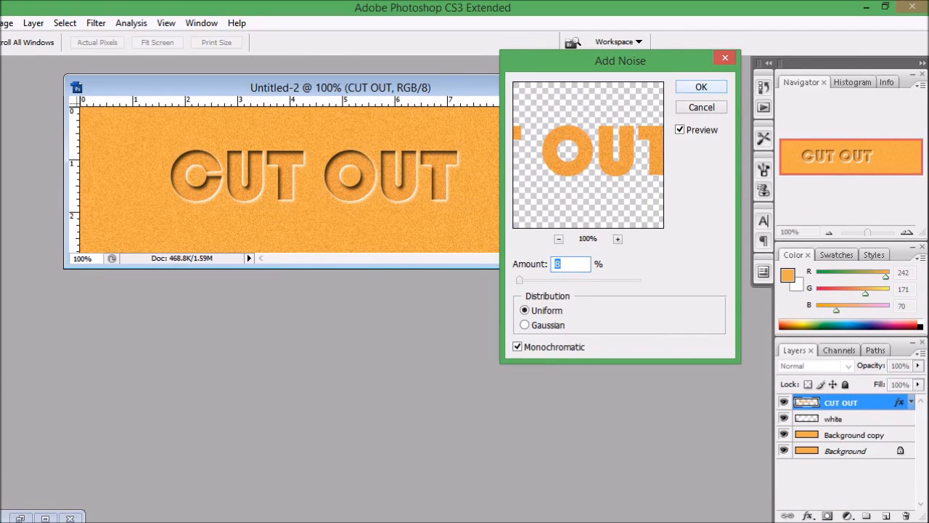
click(703, 74)
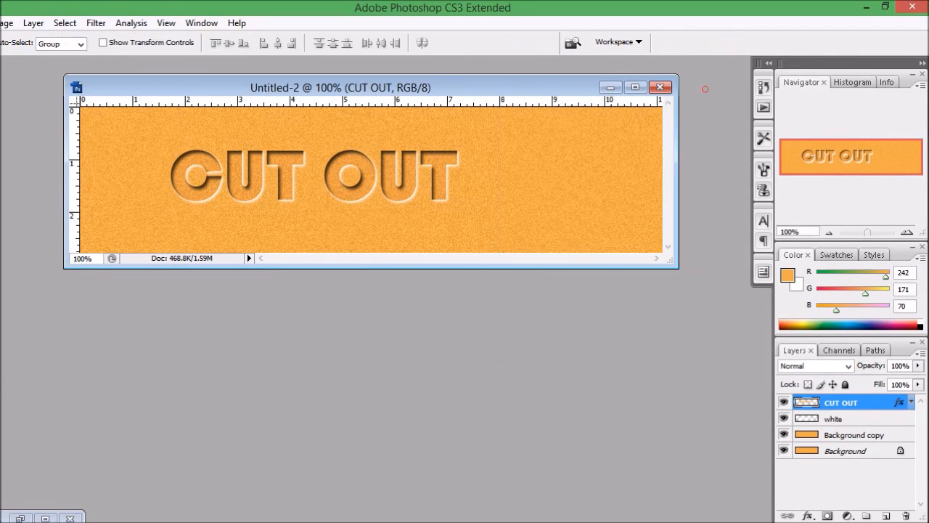
drag(479, 87, 475, 88)
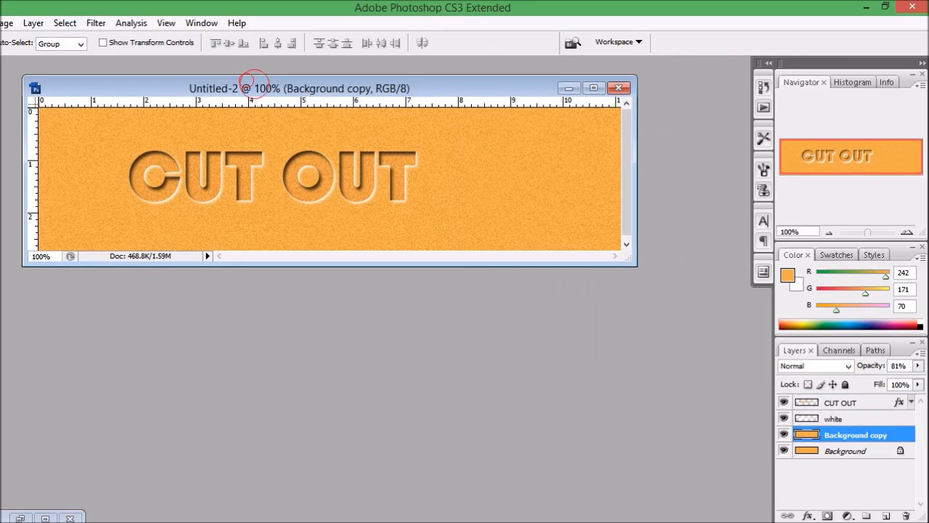
drag(254, 83, 273, 84)
click(273, 86)
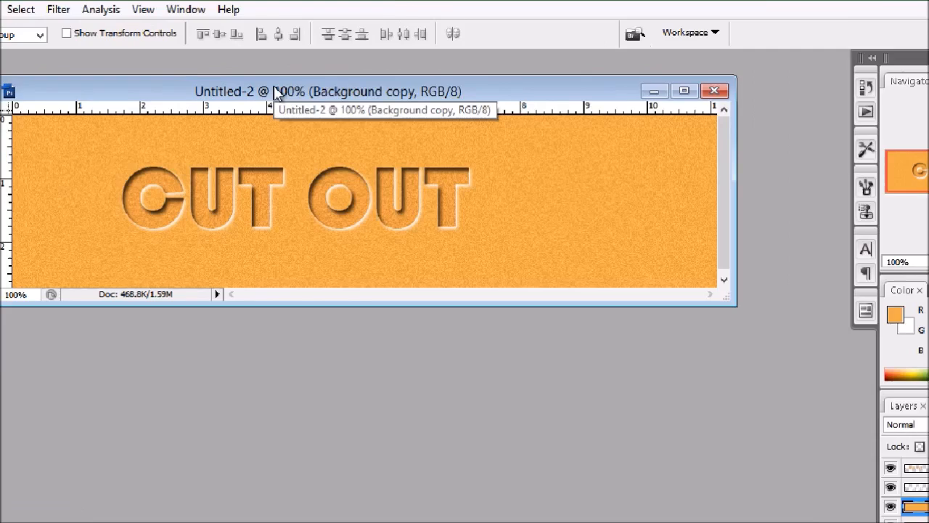